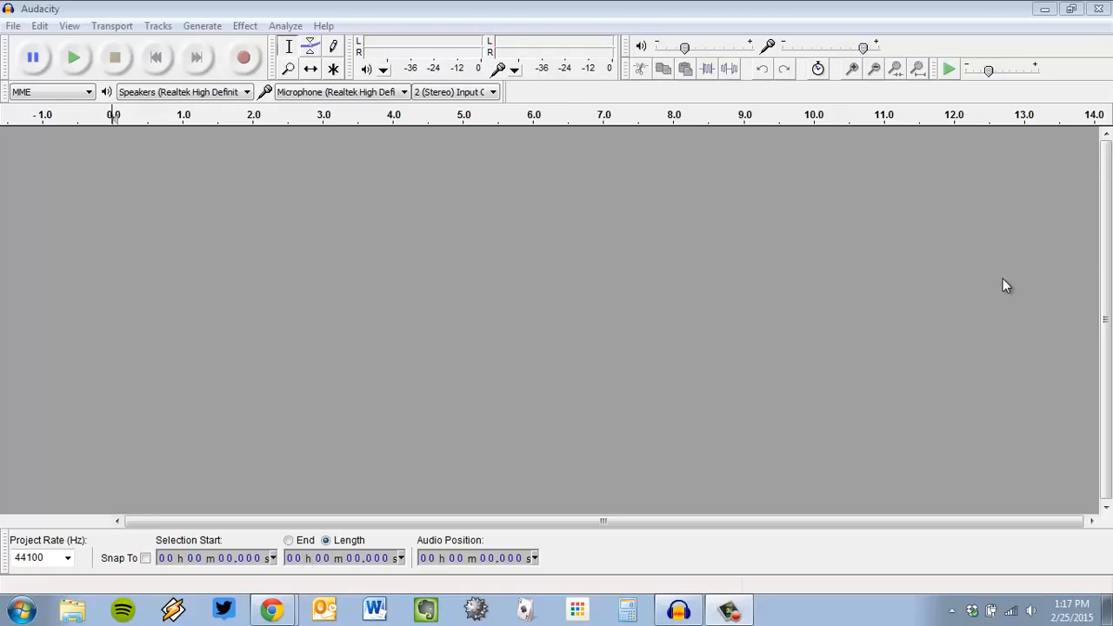
Switch to Chrome to view the Audacity manual tutorial on mixing a narration with background music, and return to Audacity
click(833, 6)
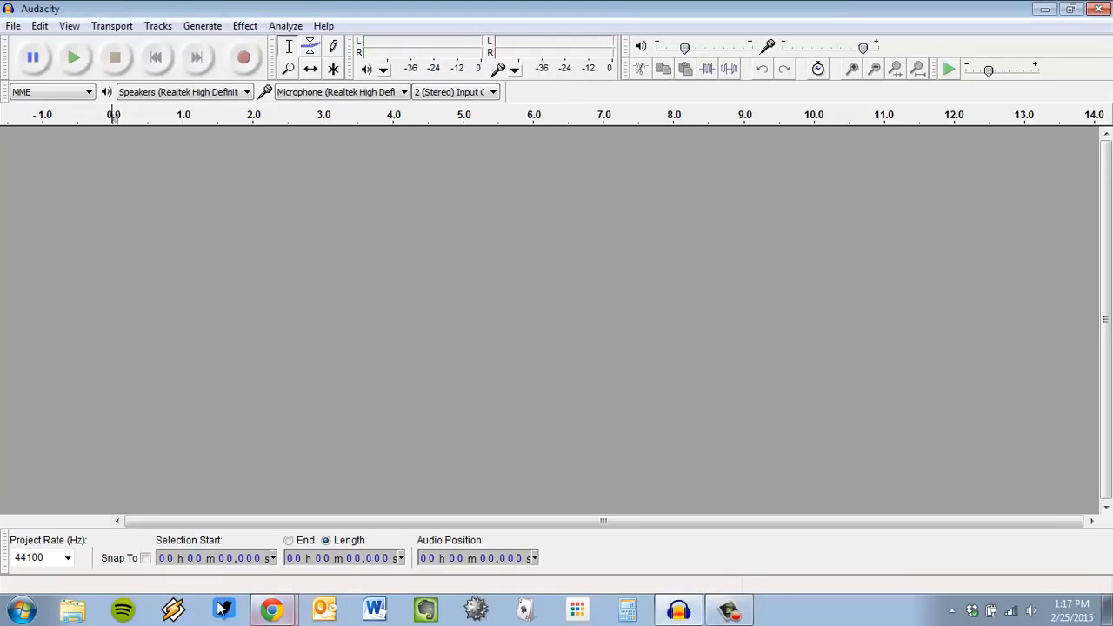
click(271, 609)
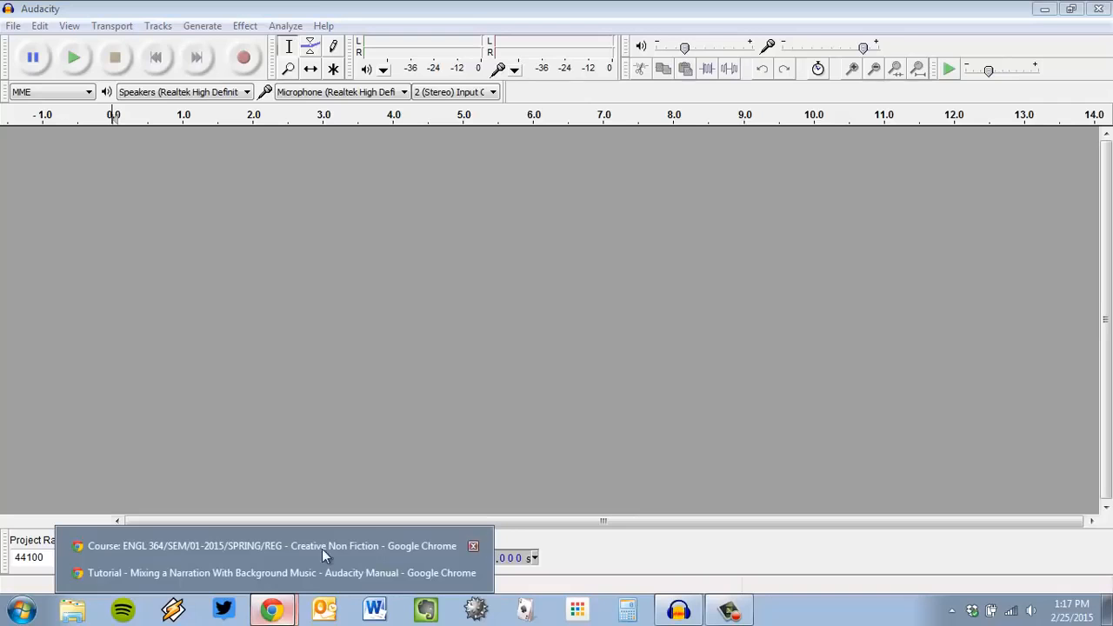
click(282, 573)
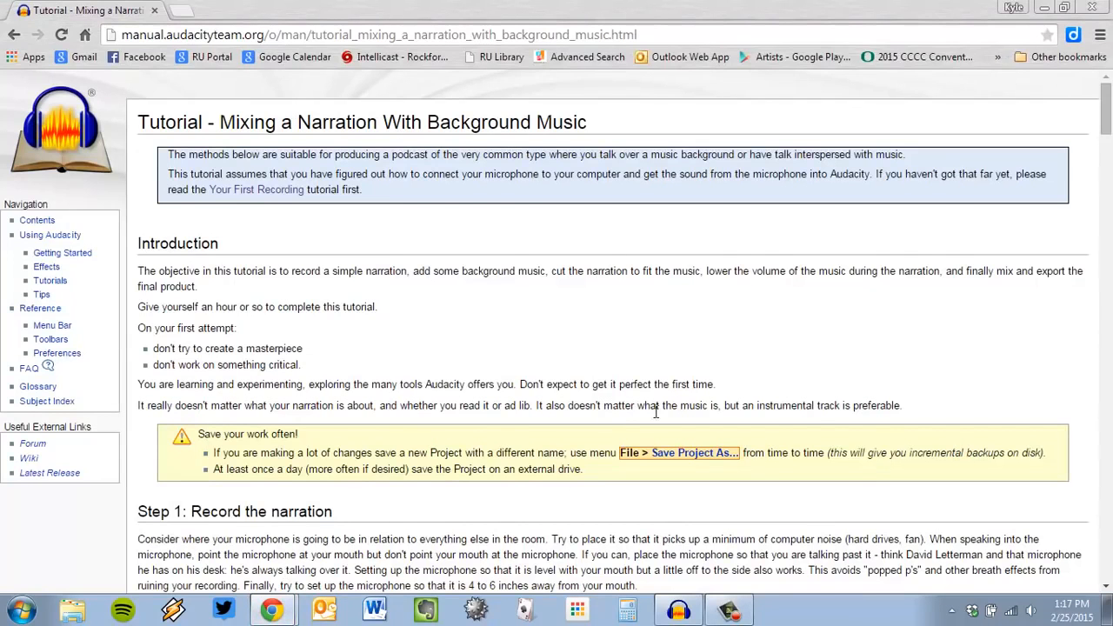
click(683, 614)
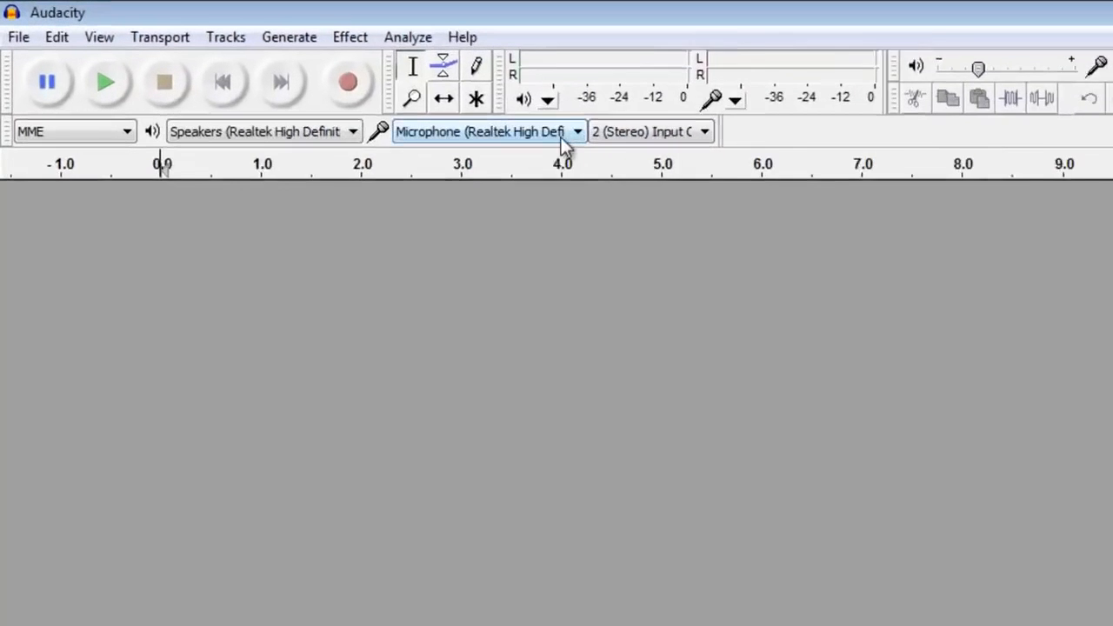
Set the recording device to the Yeti Stereo Microphone and start monitoring the input level
click(736, 170)
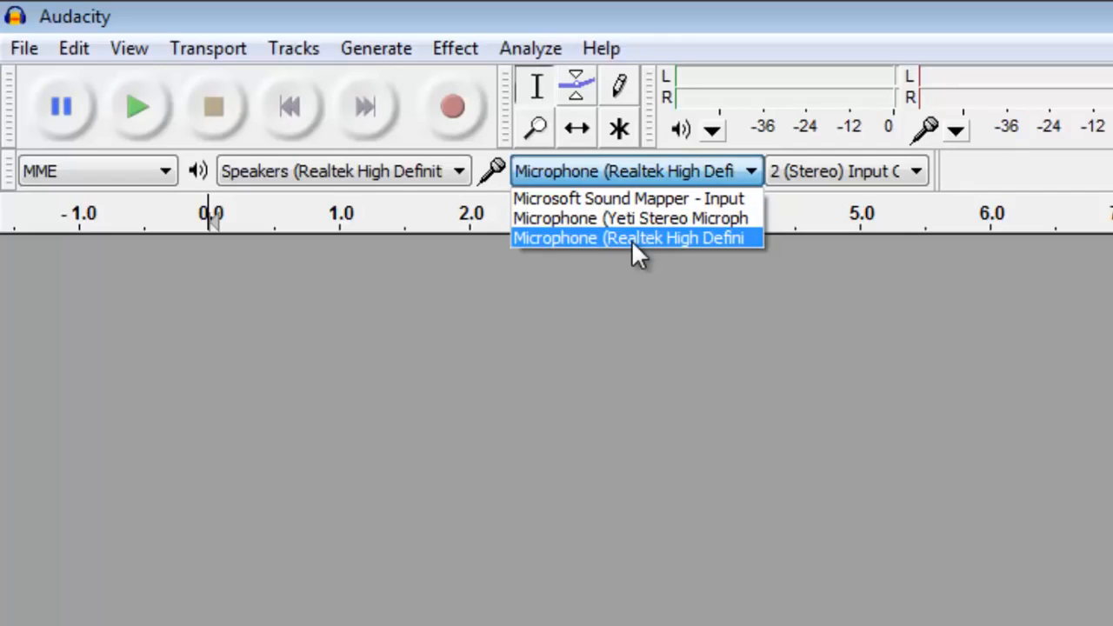
click(640, 216)
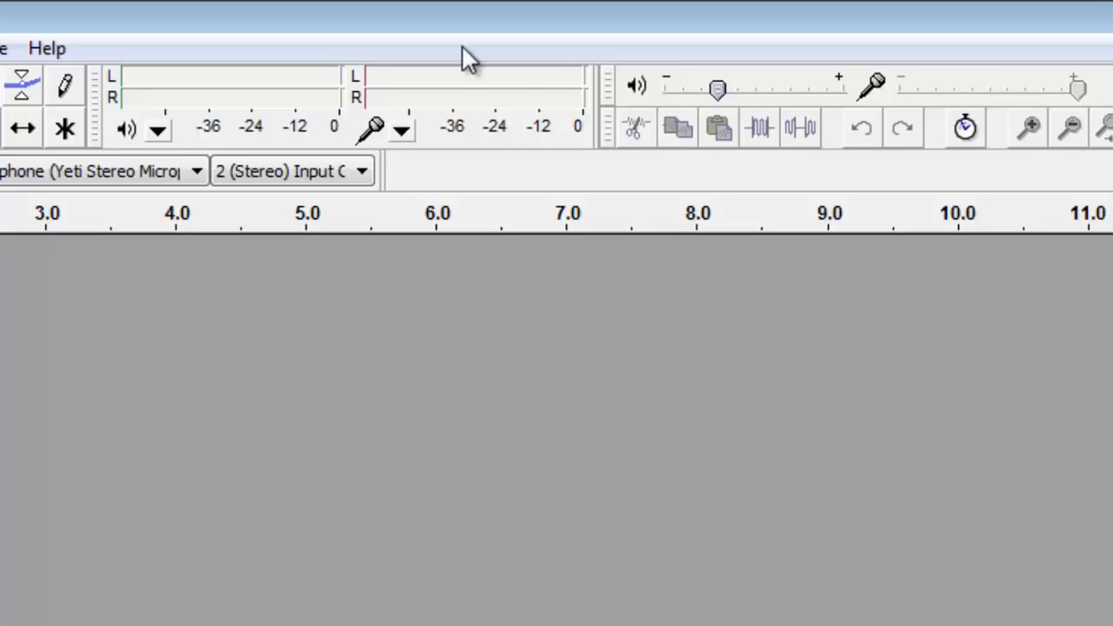
click(461, 95)
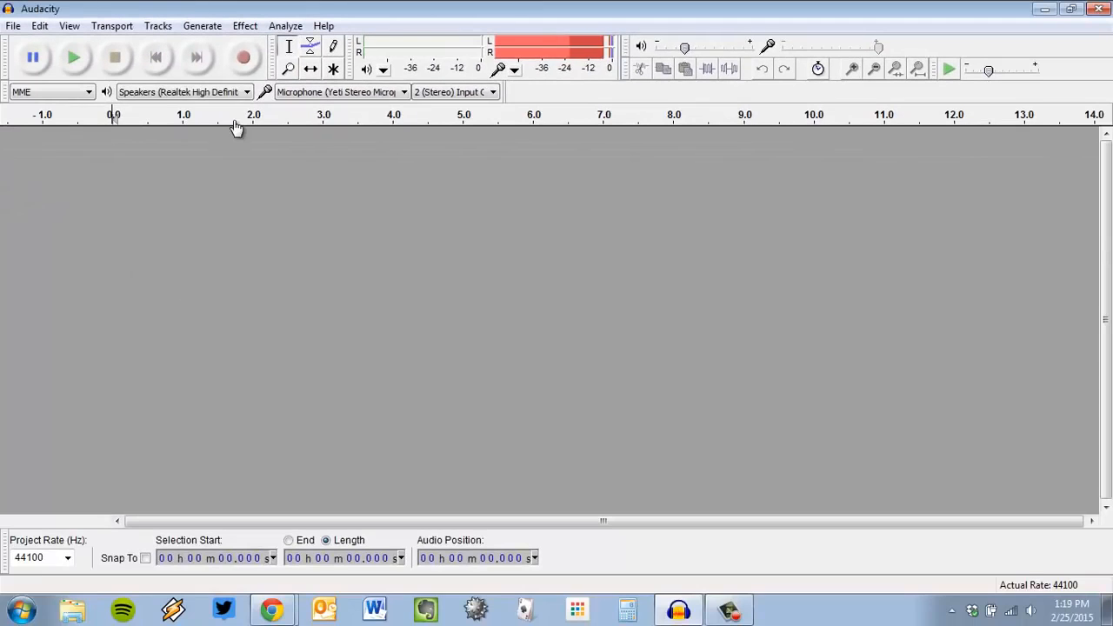
Record a spoken narration about 38 seconds long and fit the whole recording in the window
click(244, 58)
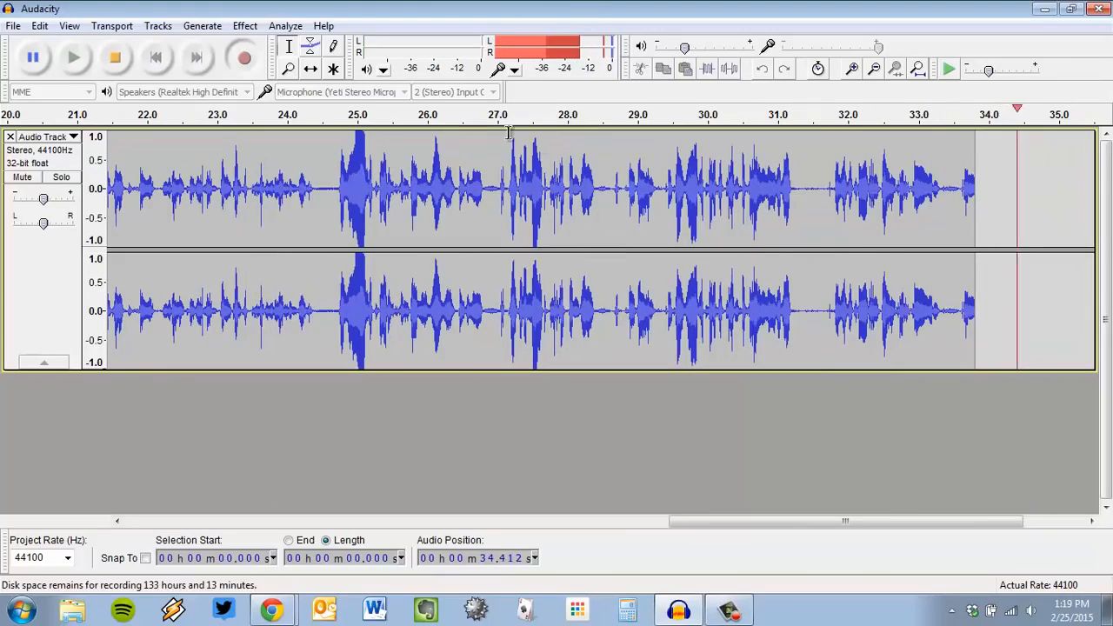
click(118, 60)
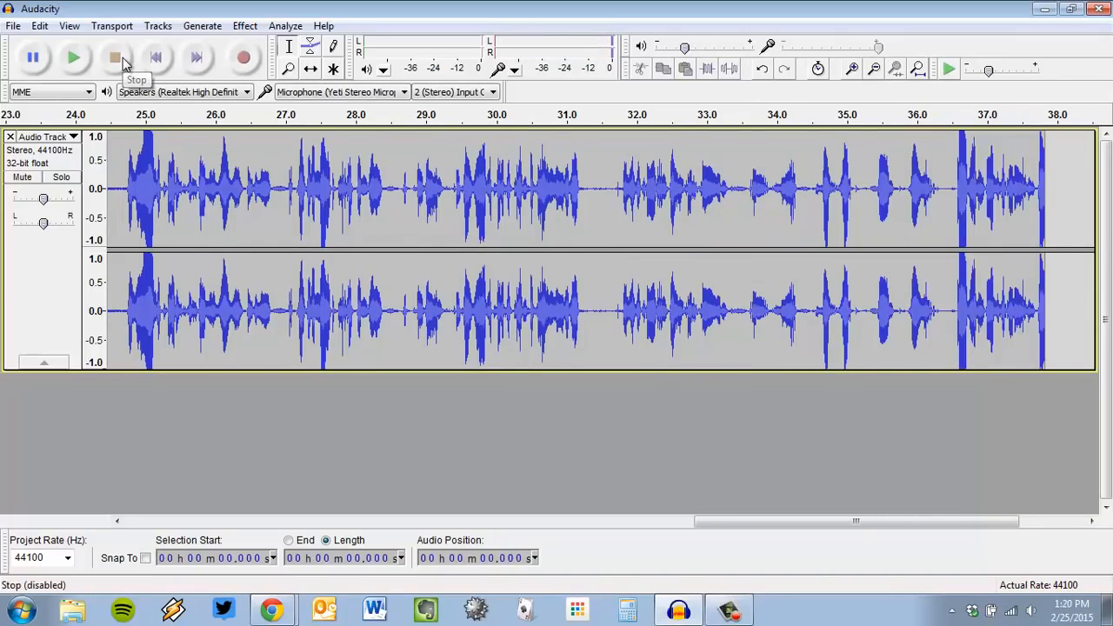
drag(759, 524, 218, 524)
click(69, 26)
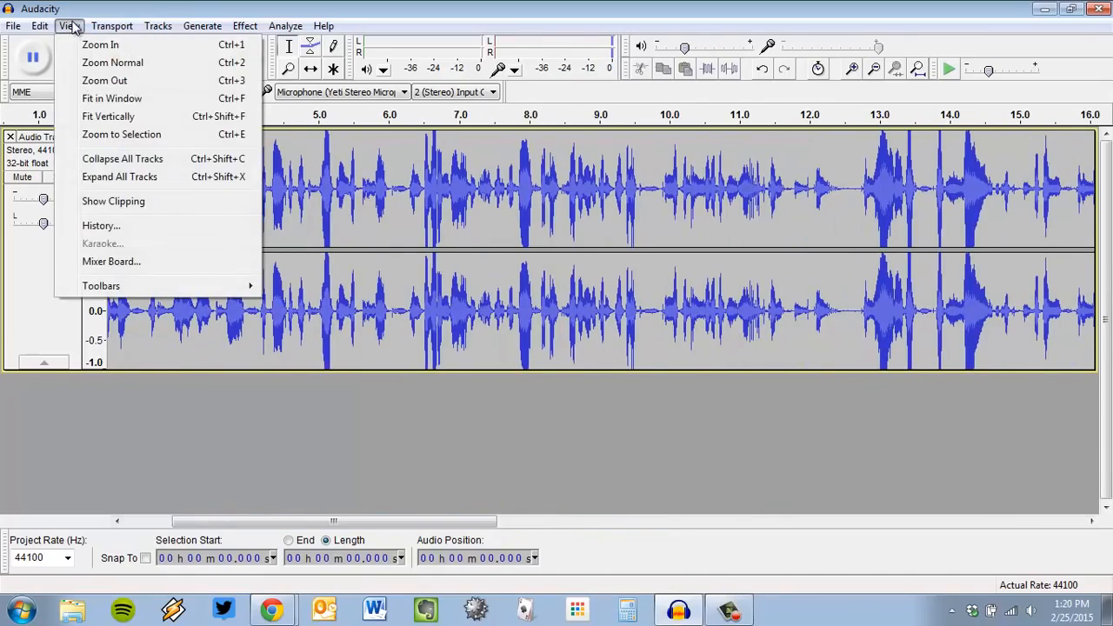
click(110, 98)
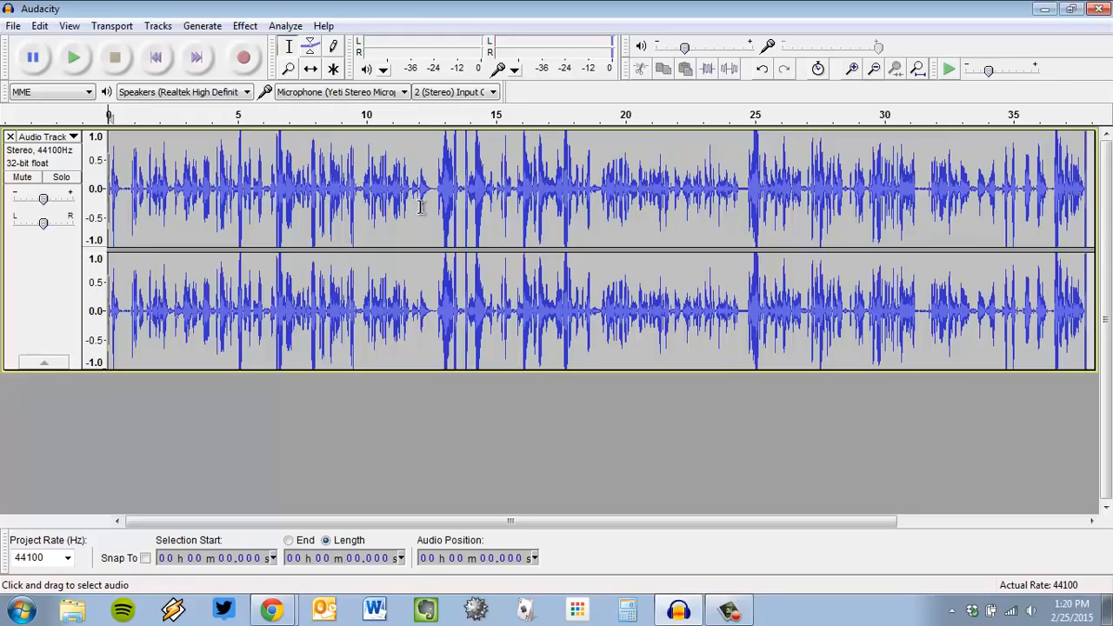
Try selecting the whole narration track, and then an 11-second section starting at about 19.7 seconds
key(ctrl+a)
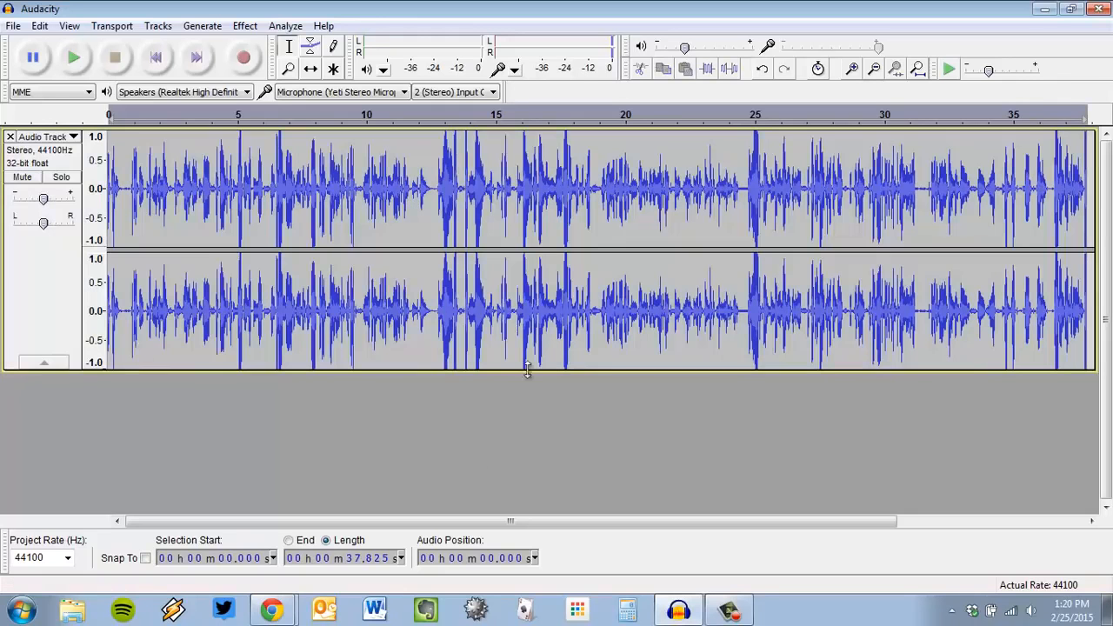
click(28, 273)
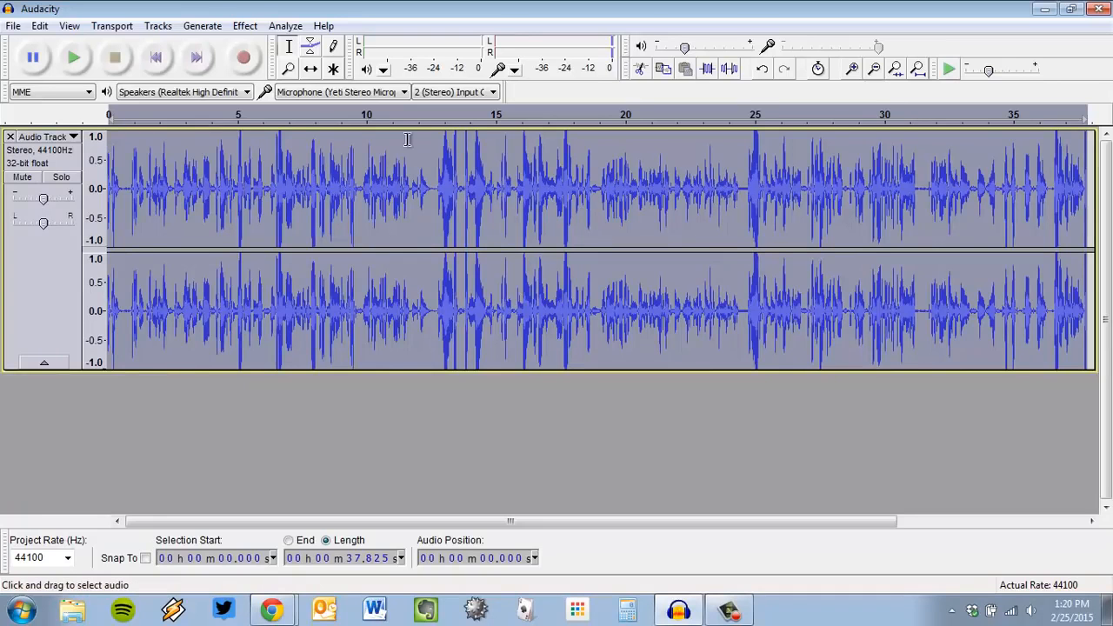
click(305, 175)
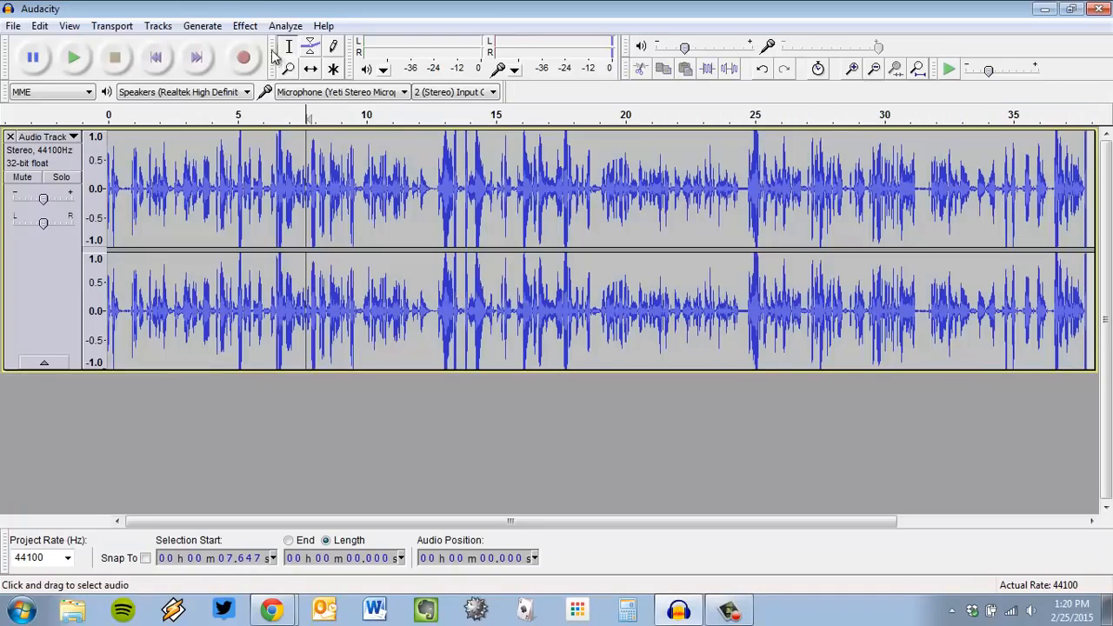
drag(309, 174, 548, 180)
drag(619, 179, 904, 176)
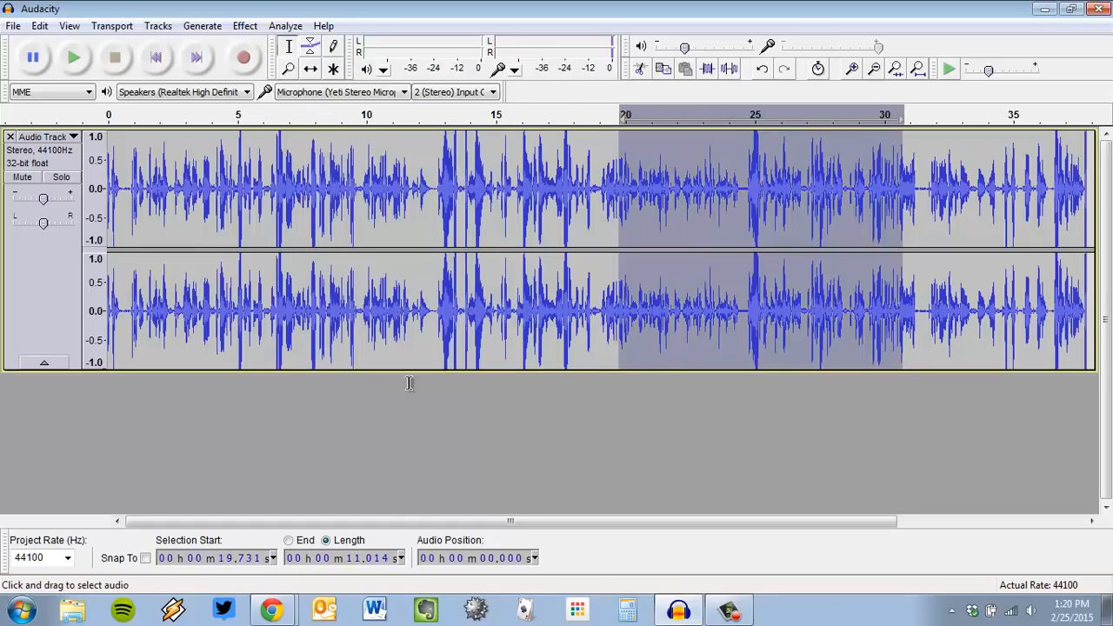
Select the whole narration track and open the Compressor effect for it
click(37, 304)
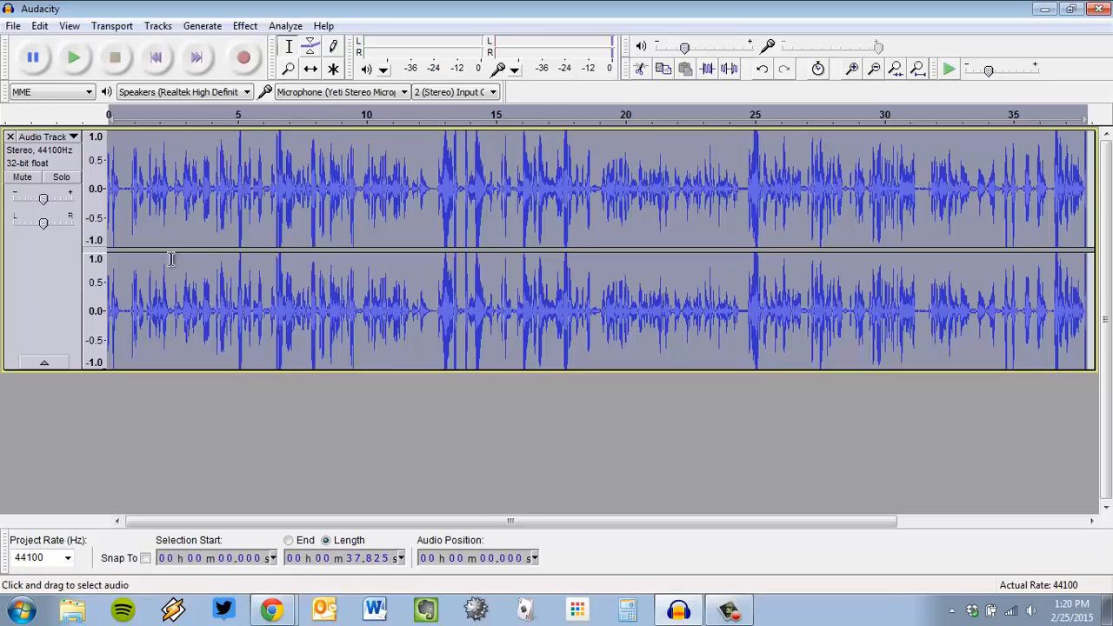
click(252, 30)
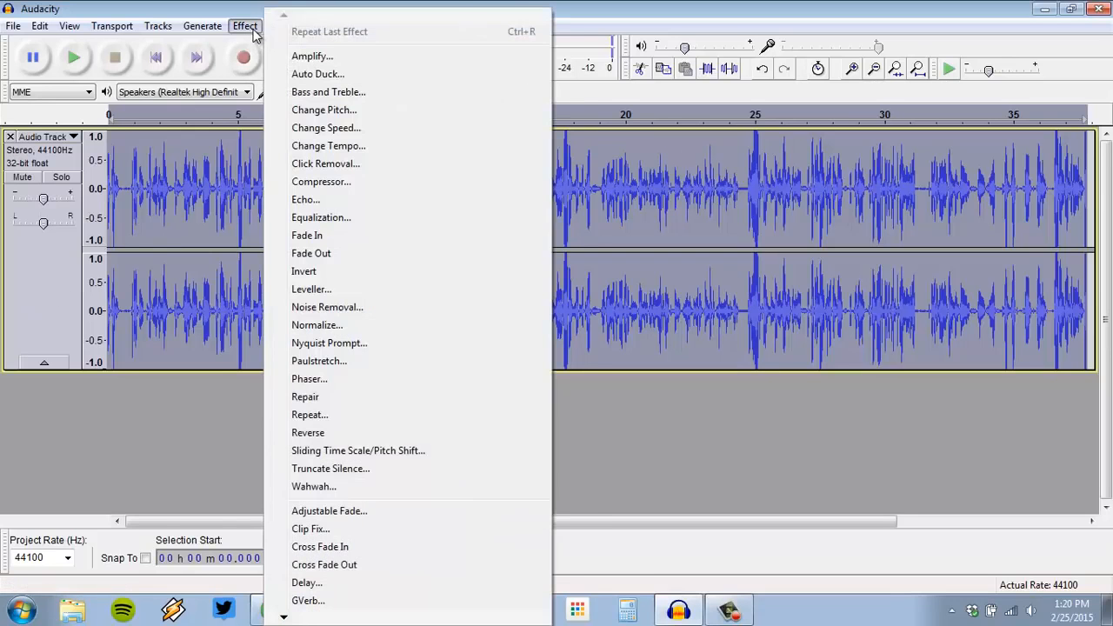
click(358, 189)
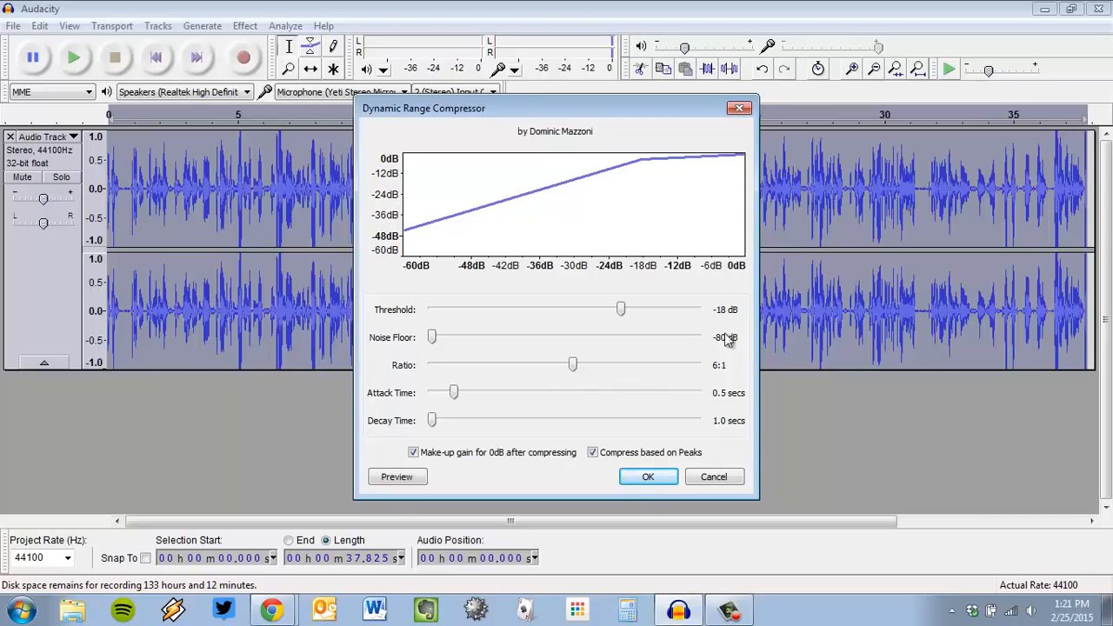
Consult the narration editing section of the tutorial in Chrome, return to Audacity, and apply the compressor with -18 dB threshold and 6:1 ratio
click(272, 609)
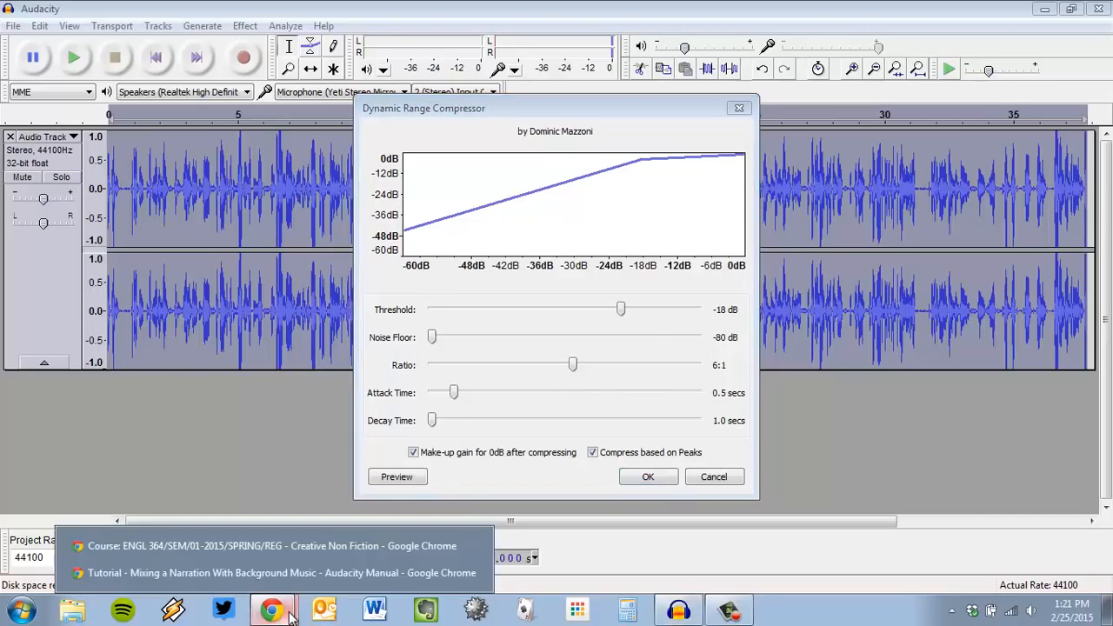
click(288, 574)
scroll(647, 311, down, 15)
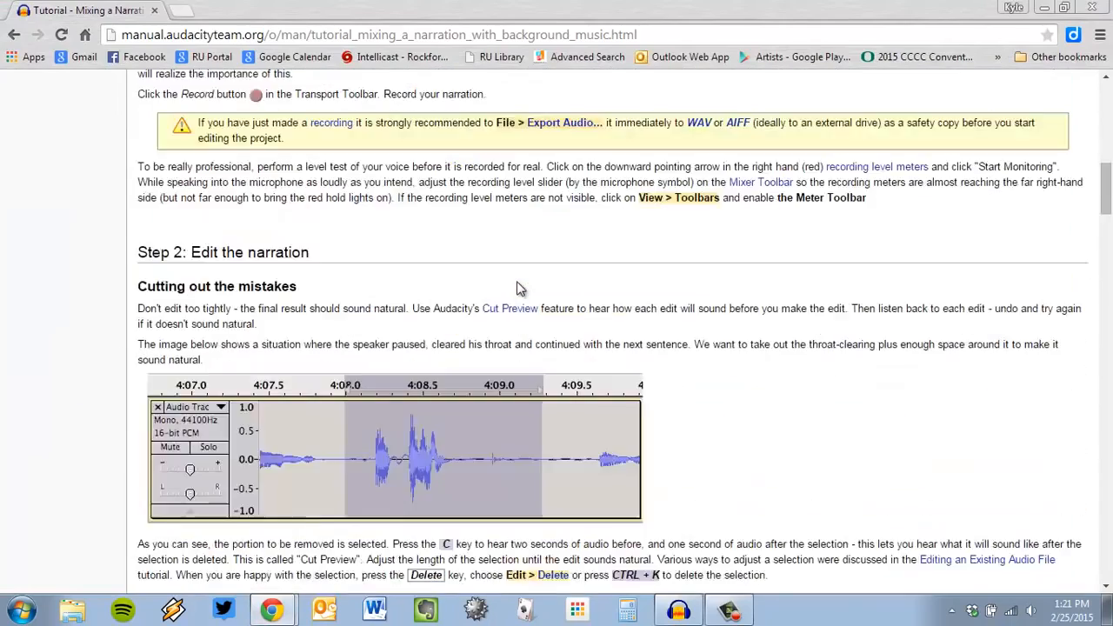
scroll(646, 311, down, 4)
key(alt+Tab)
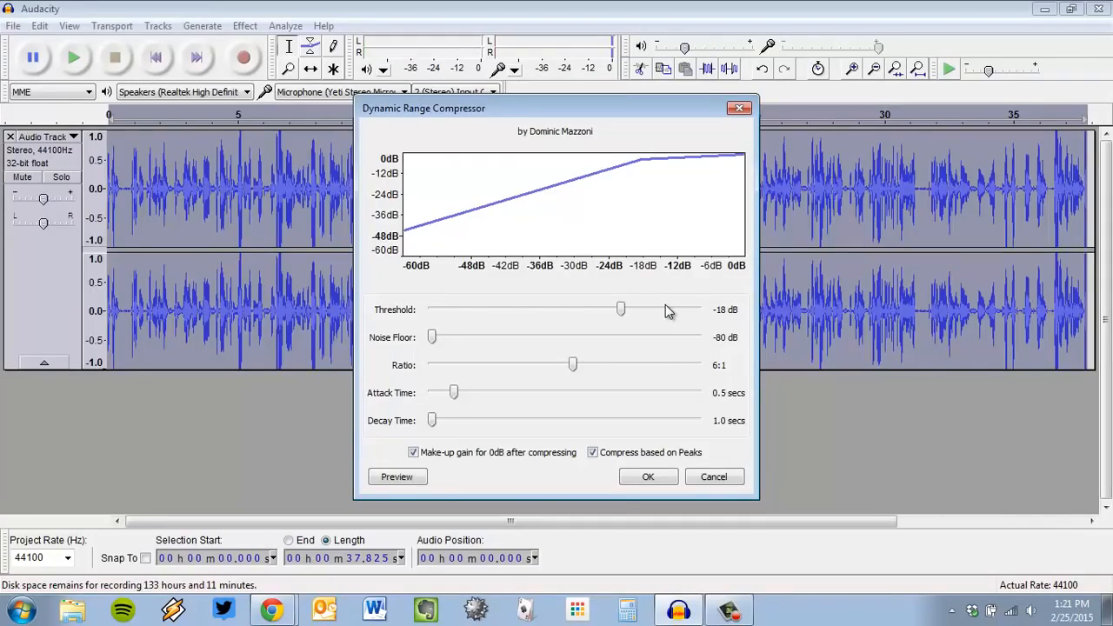
click(648, 477)
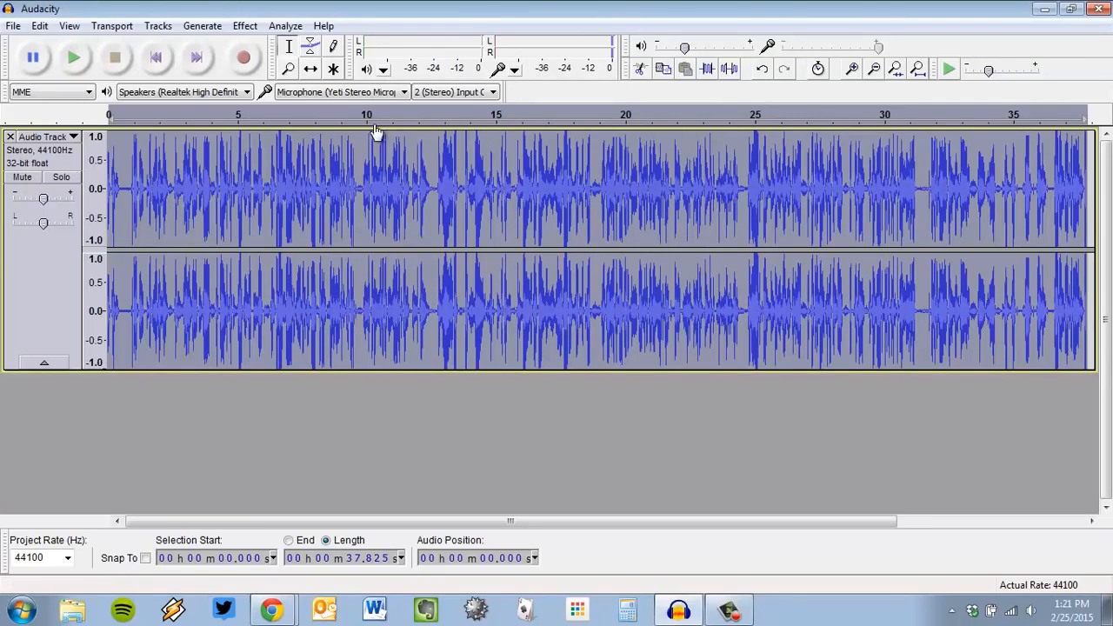
click(481, 172)
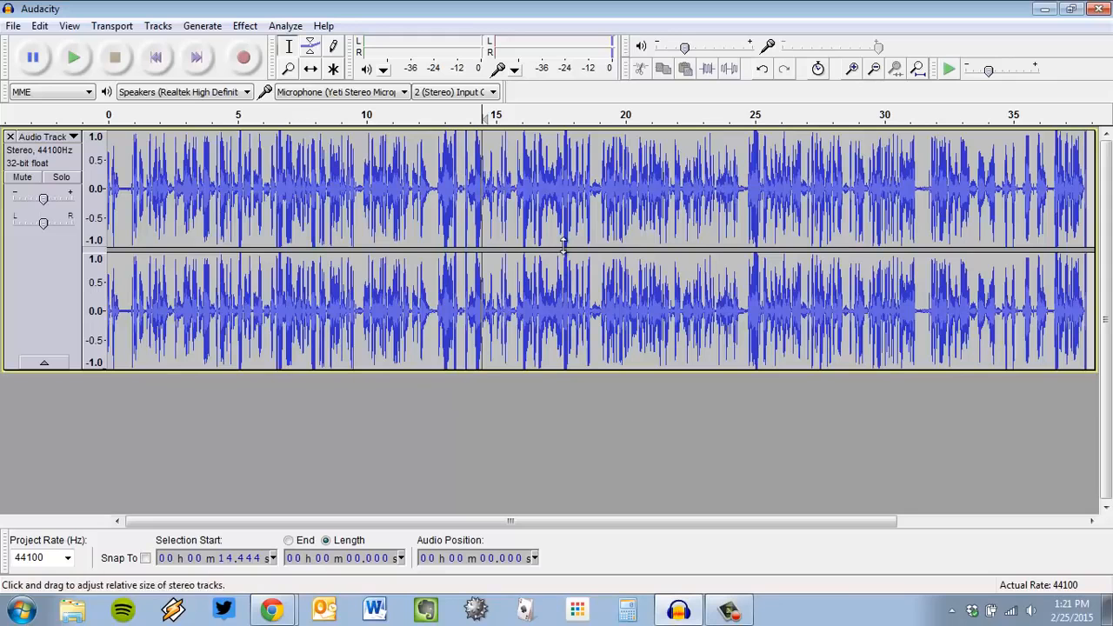
Import the song "01 Vertigogo (Opening Theme)" from the Music library in Windows Explorer into the Audacity project as a second track
click(69, 611)
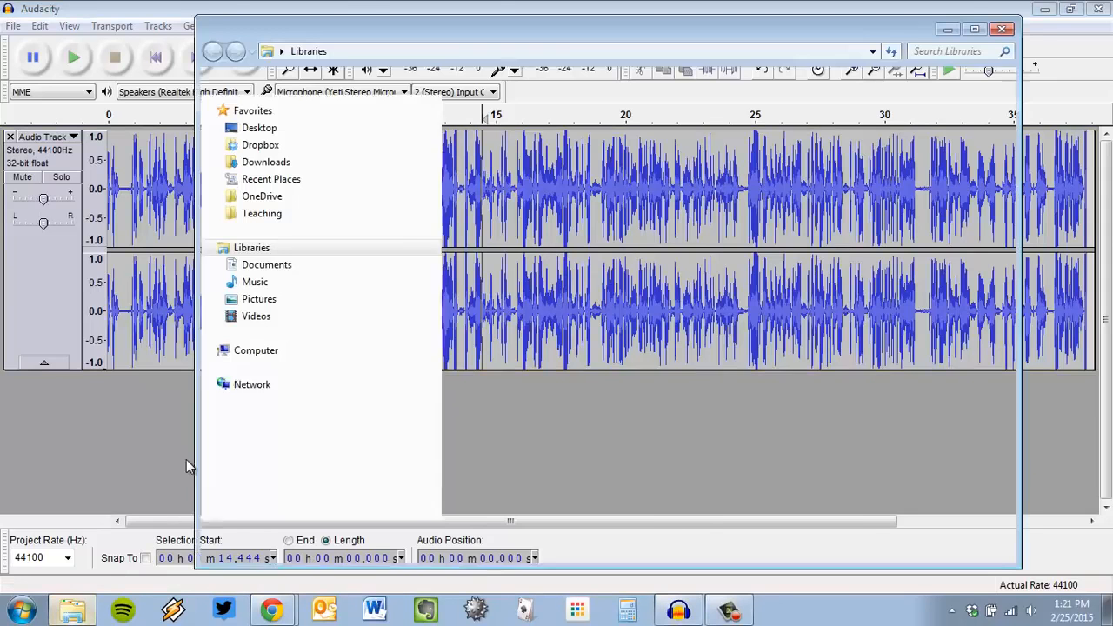
double_click(736, 160)
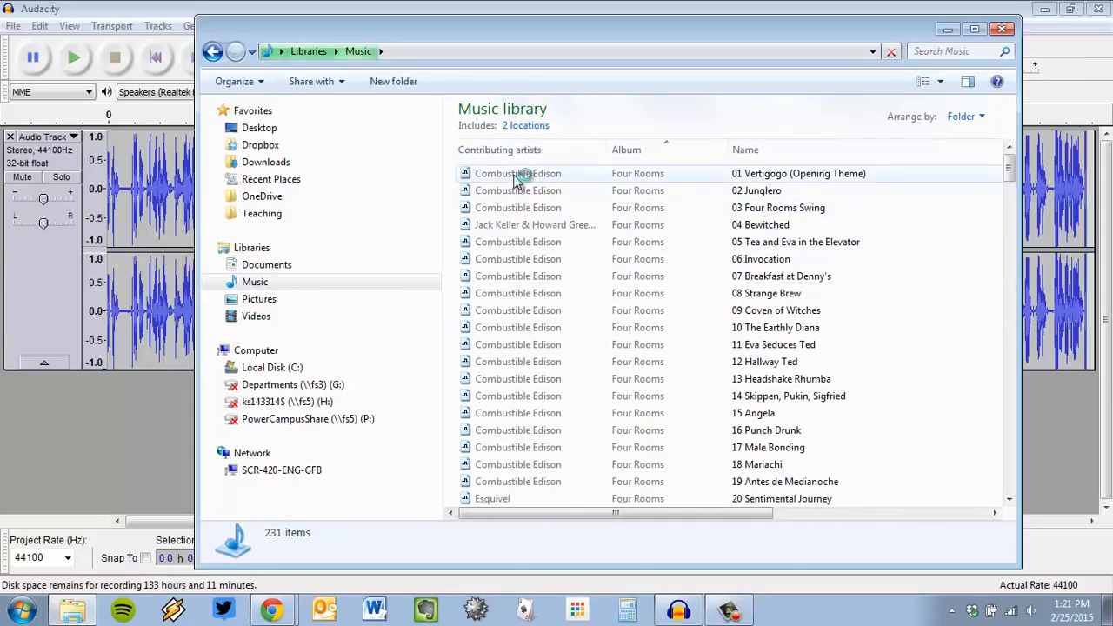
click(515, 174)
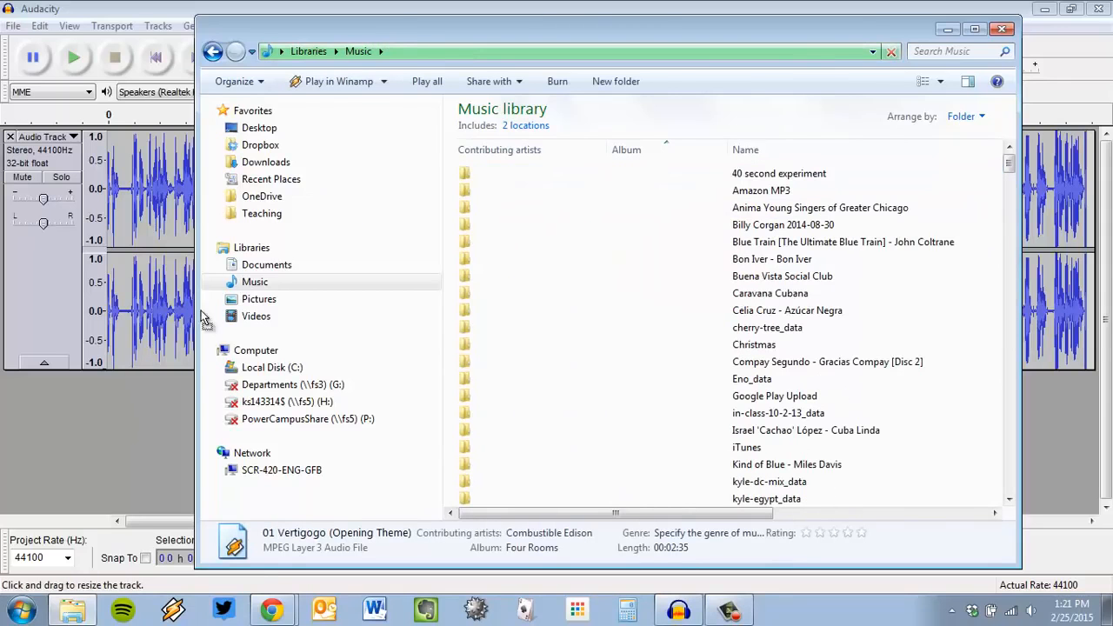
click(142, 7)
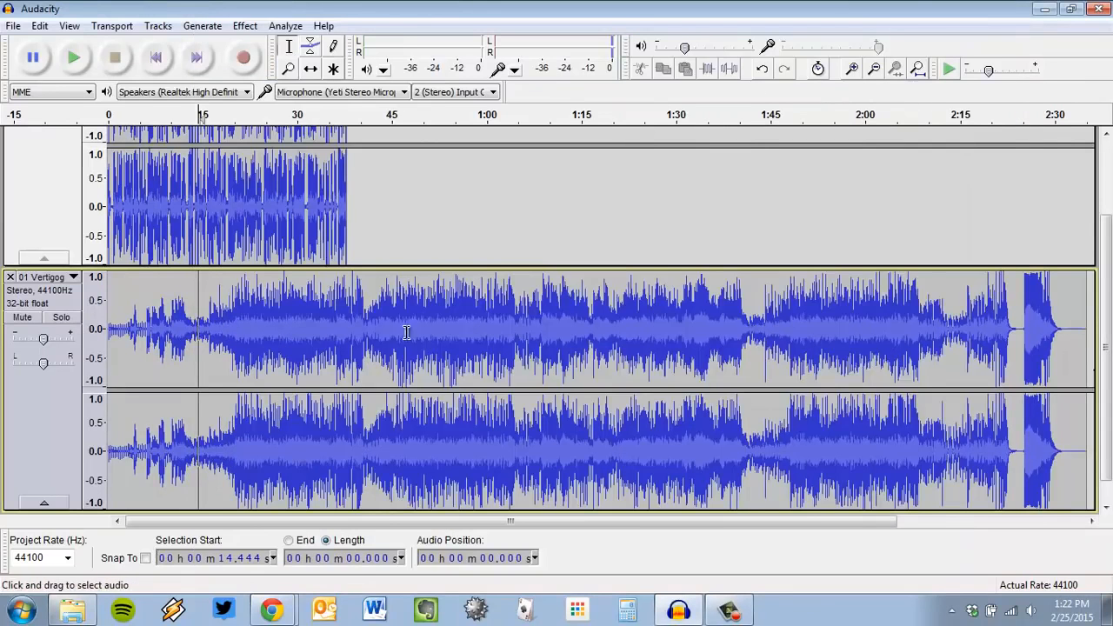
Examine the narration and music waveforms at several zoom levels to compare the length and end of the two tracks
scroll(243, 435, up, 3)
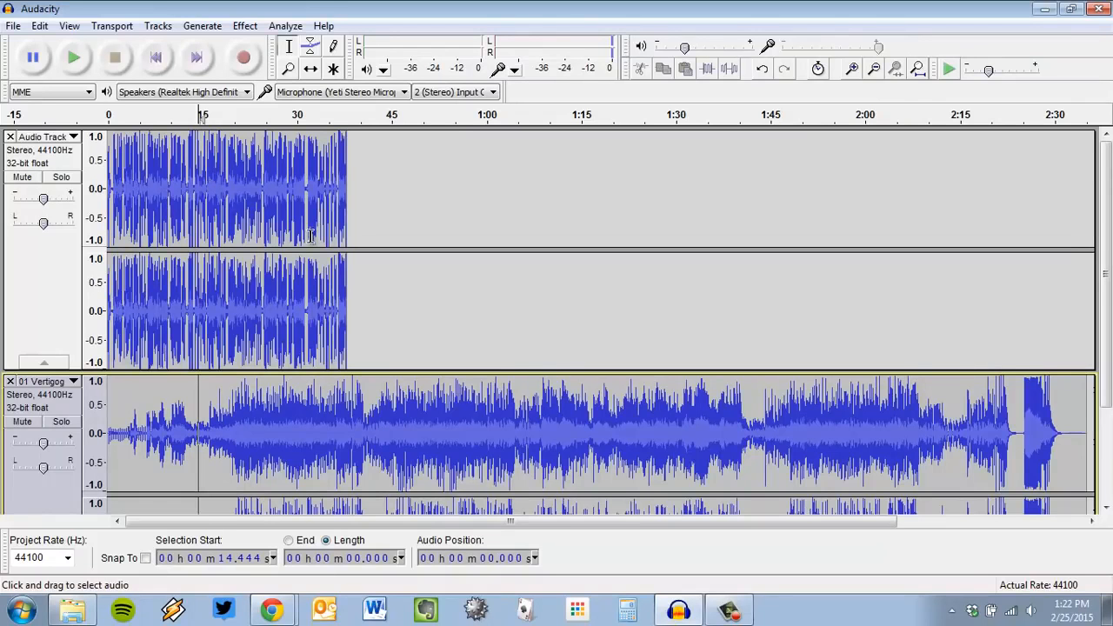
ctrl+scroll(309, 235, up, 4)
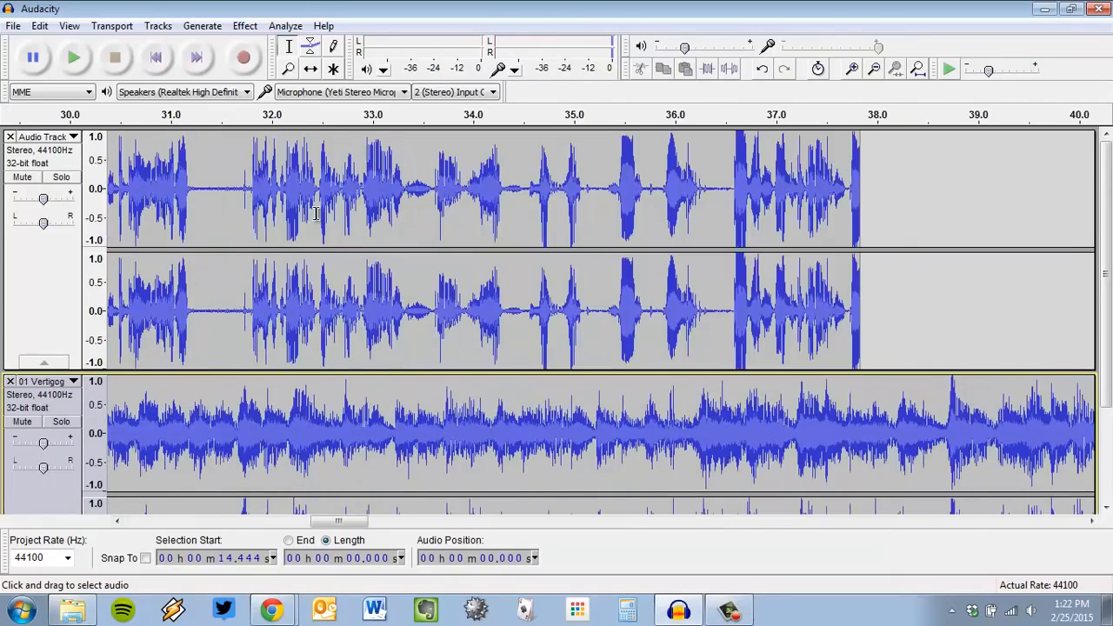
ctrl+scroll(335, 223, down, 3)
drag(488, 522, 408, 523)
scroll(243, 401, down, 3)
scroll(561, 352, up, 3)
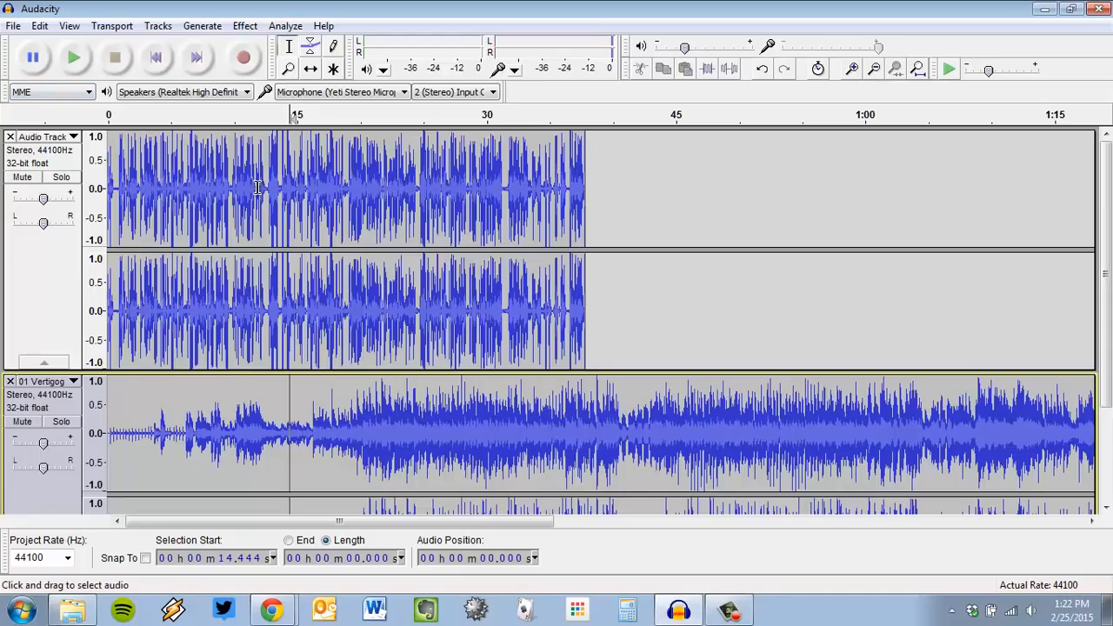
scroll(209, 250, down, 3)
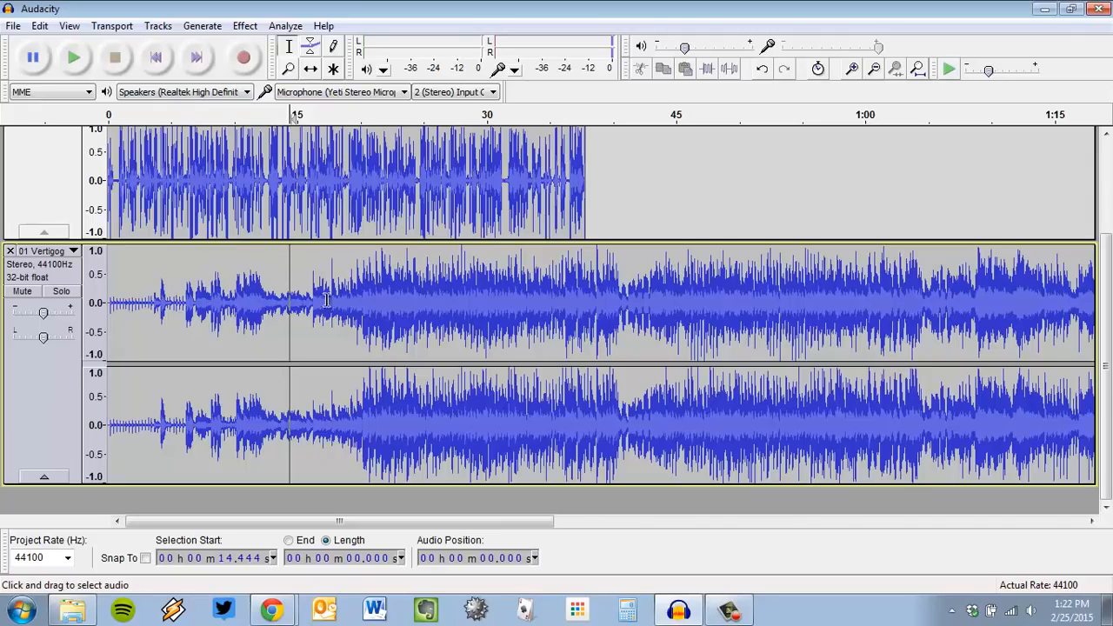
key(ctrl+3)
key(ctrl+3)
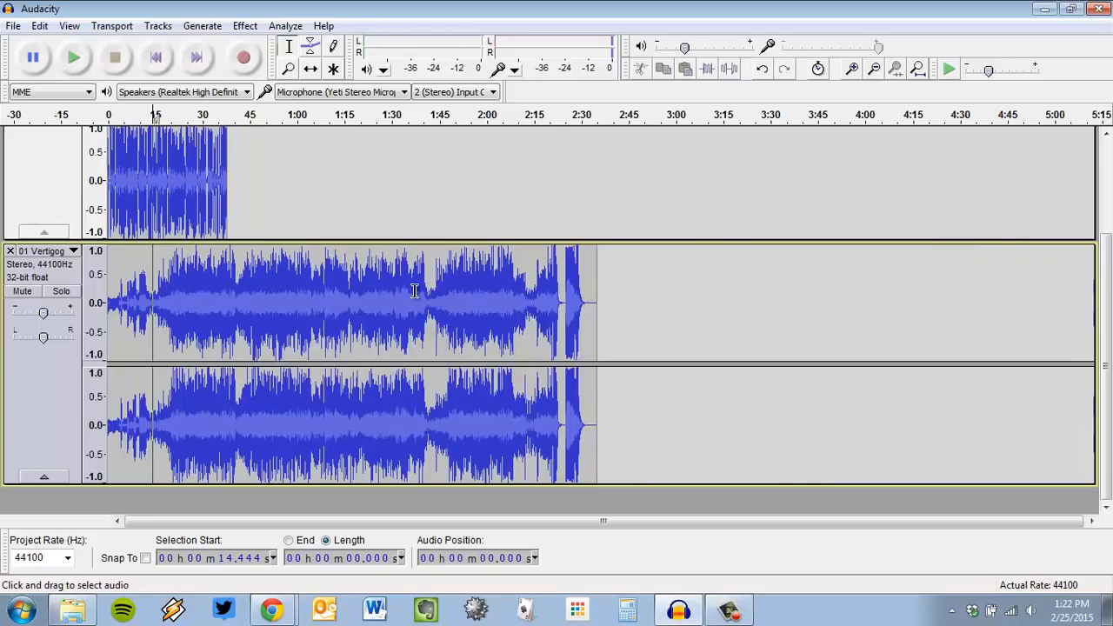
scroll(412, 290, up, 3)
scroll(408, 296, down, 4)
scroll(401, 301, up, 3)
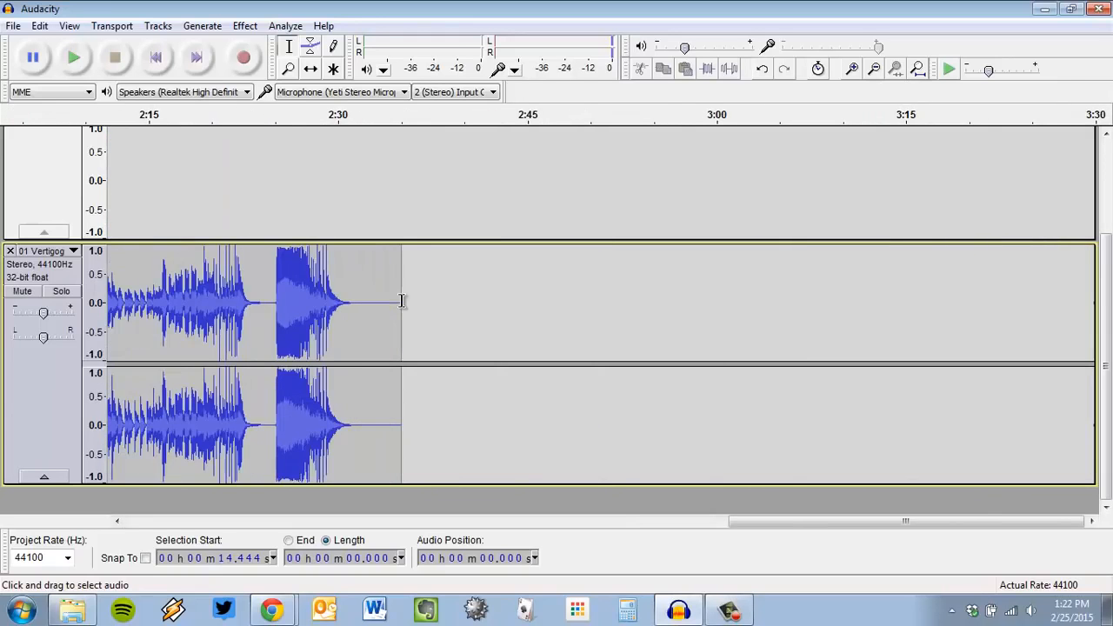
drag(735, 522, 260, 526)
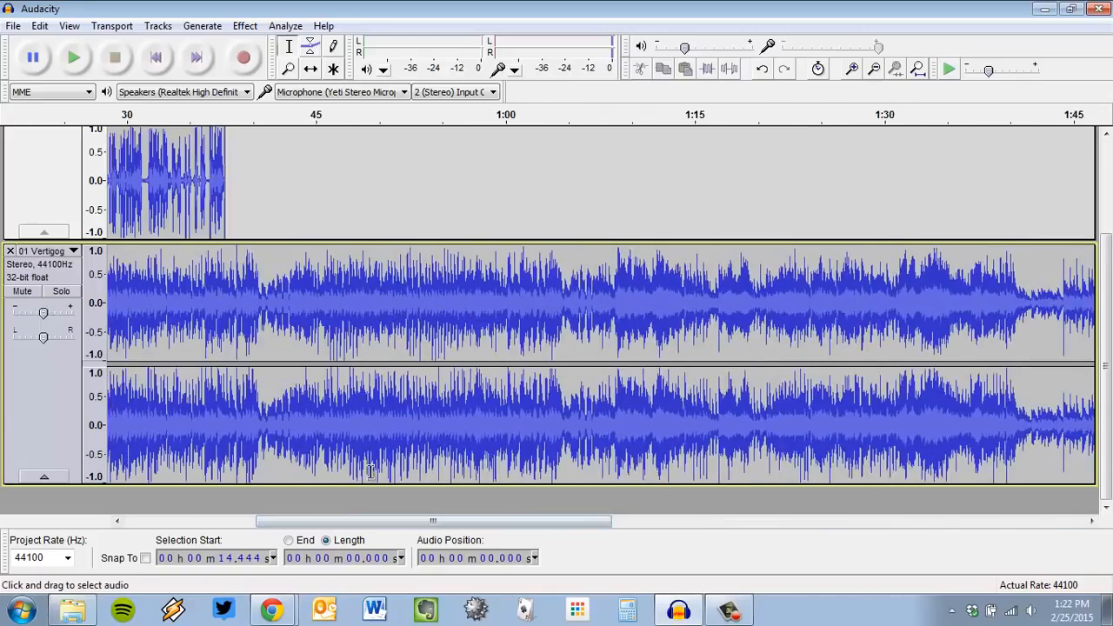
key(ctrl+3)
key(ctrl+3)
key(ctrl+3)
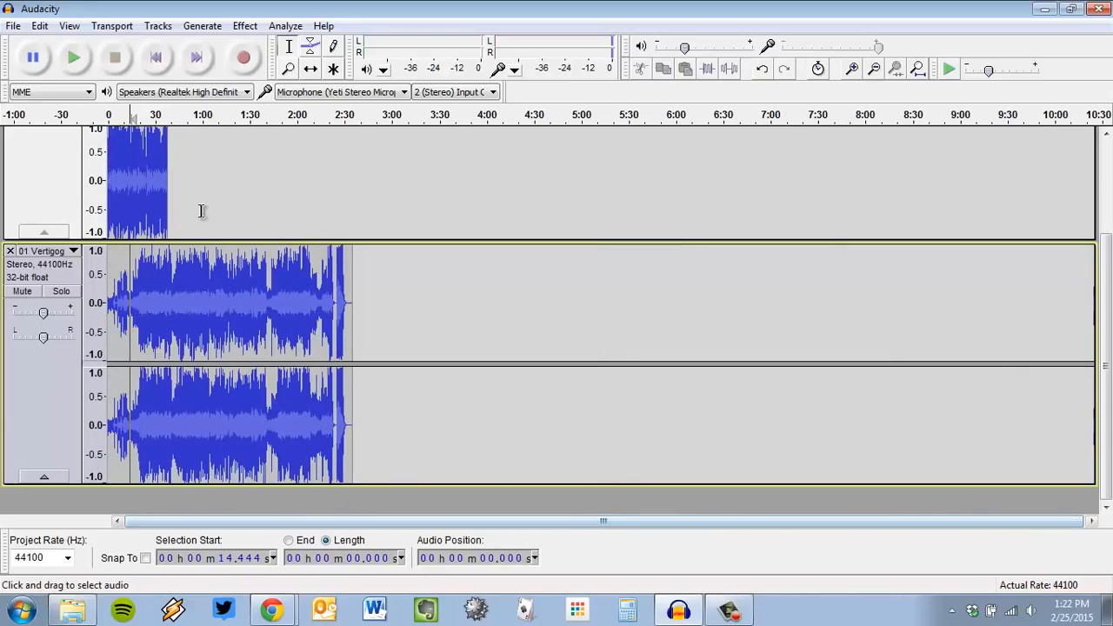
Delete the part of the music track that runs past the end of the narration, from about 37.8 s onward
scroll(139, 176, up, 2)
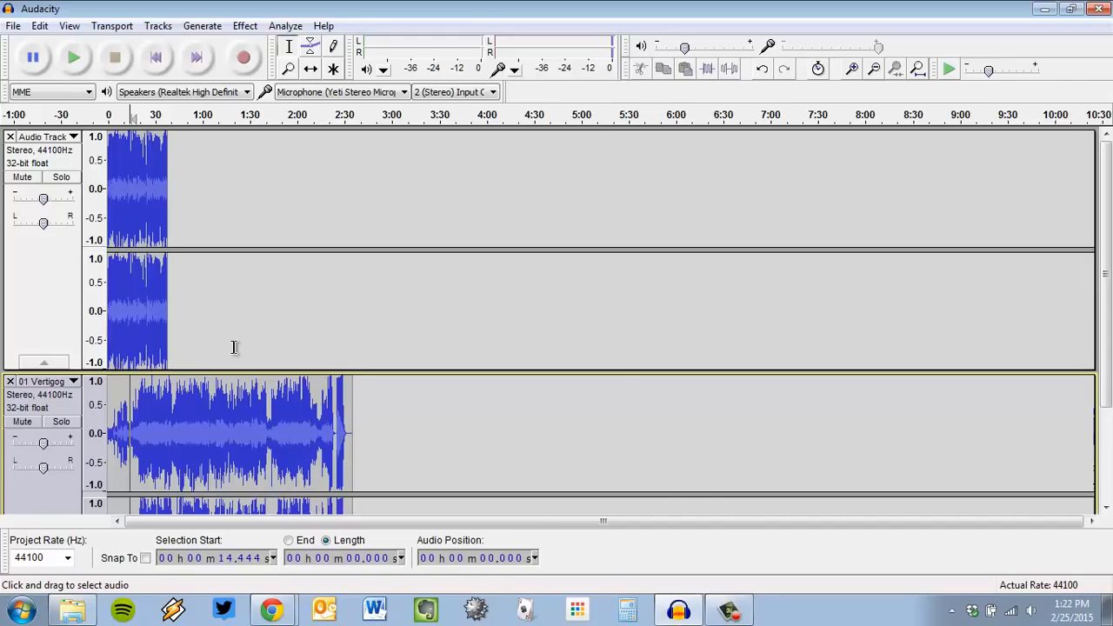
scroll(235, 350, up, 2)
drag(504, 523, 142, 523)
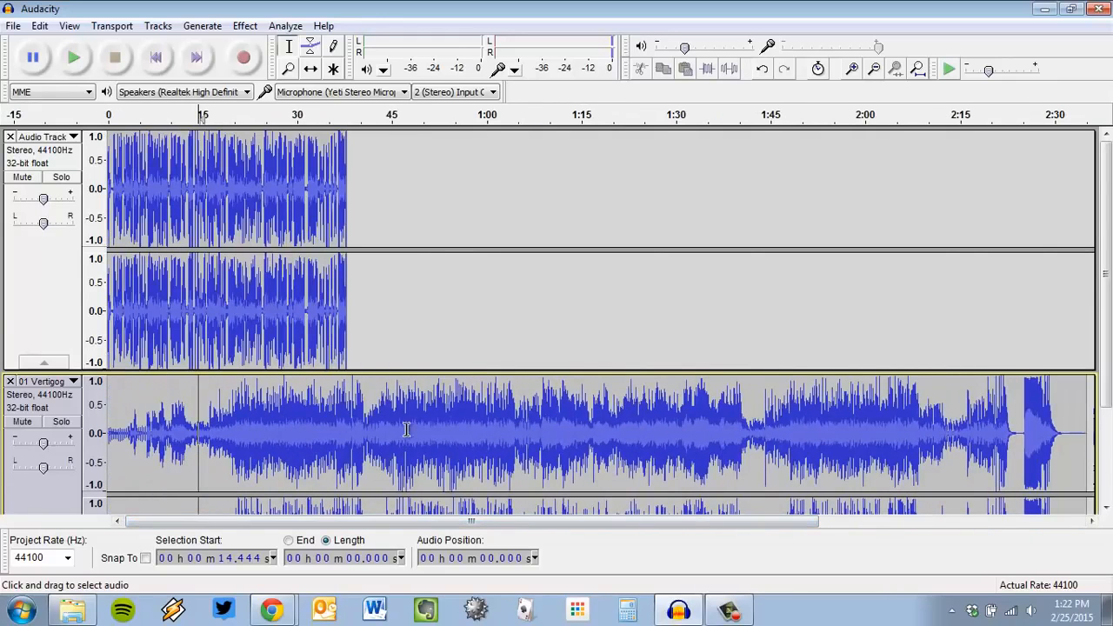
scroll(409, 429, down, 3)
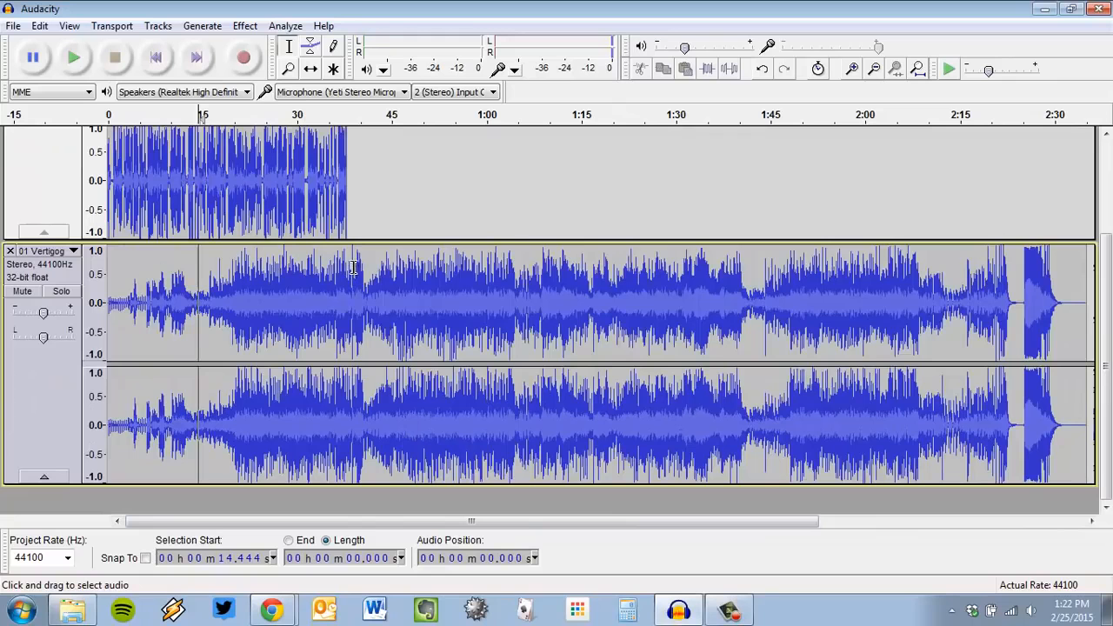
drag(347, 268, 1059, 285)
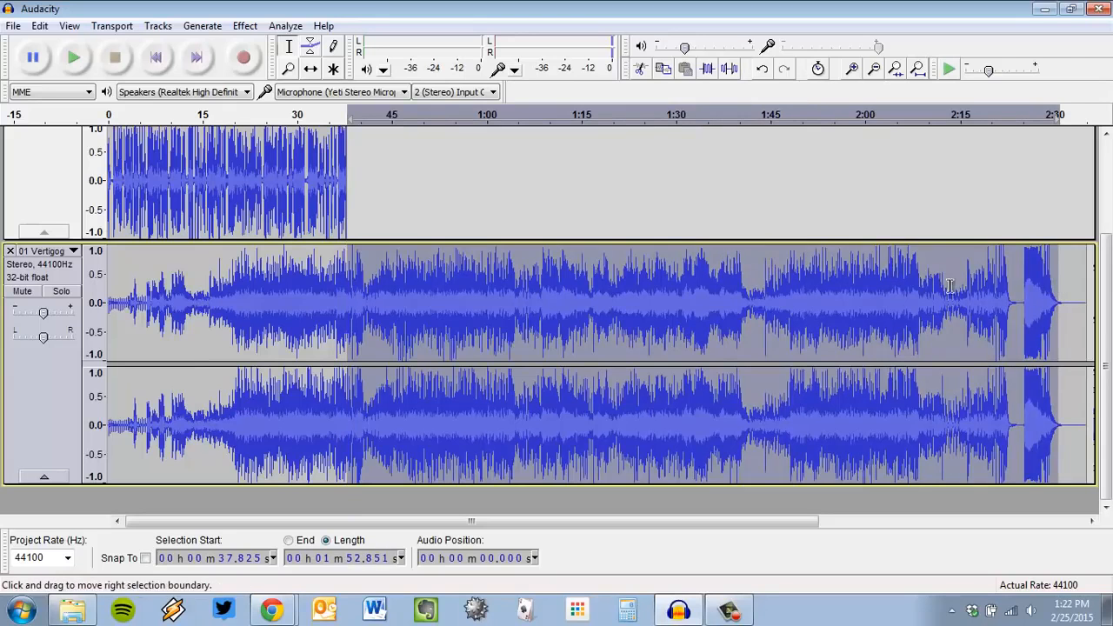
click(854, 292)
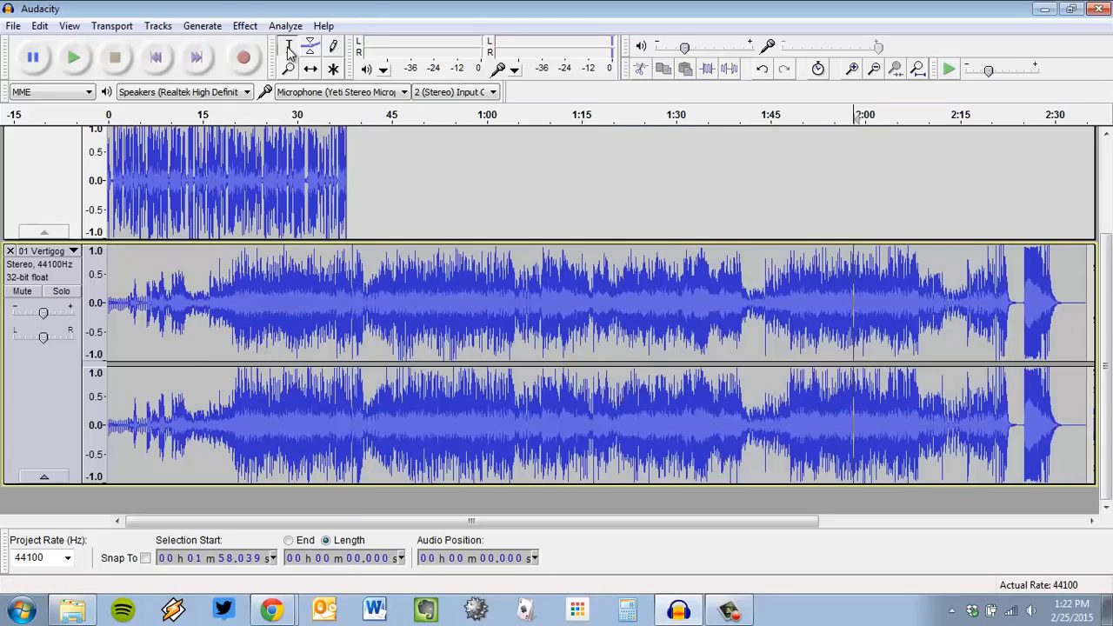
click(348, 283)
drag(477, 284, 1105, 313)
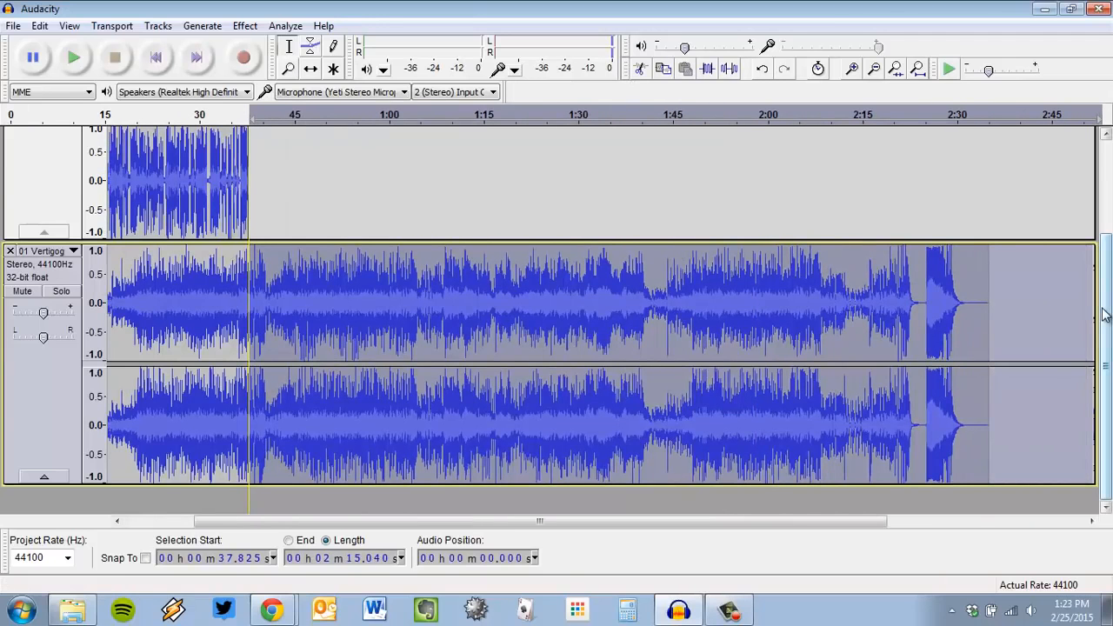
key(Delete)
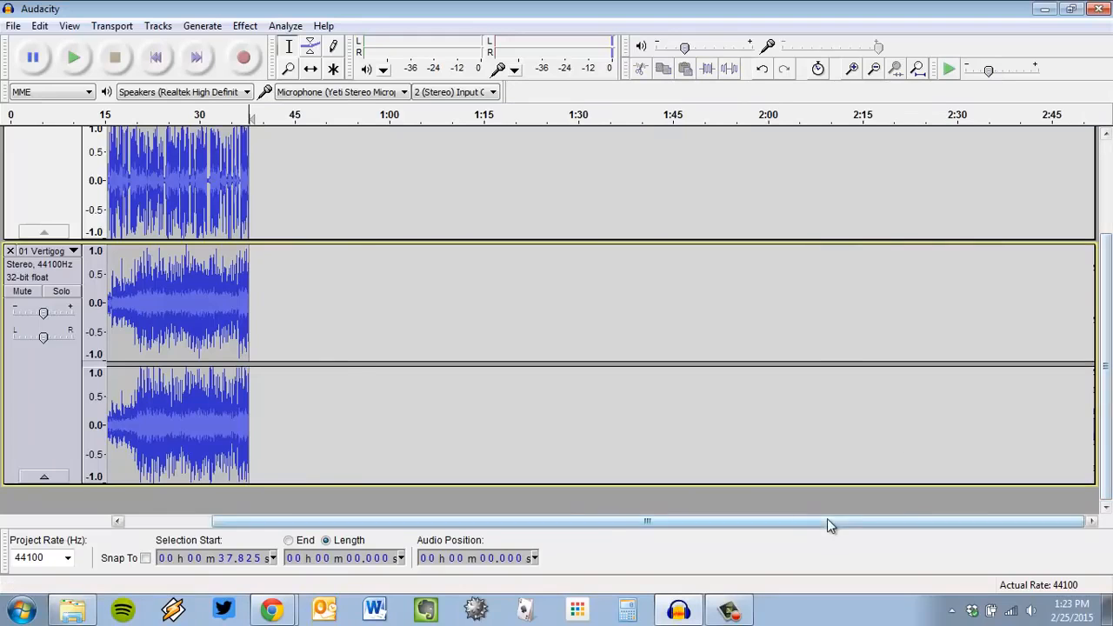
Delete about 3 s of audio from the narration track, starting at about 15.7 s
drag(827, 519, 576, 496)
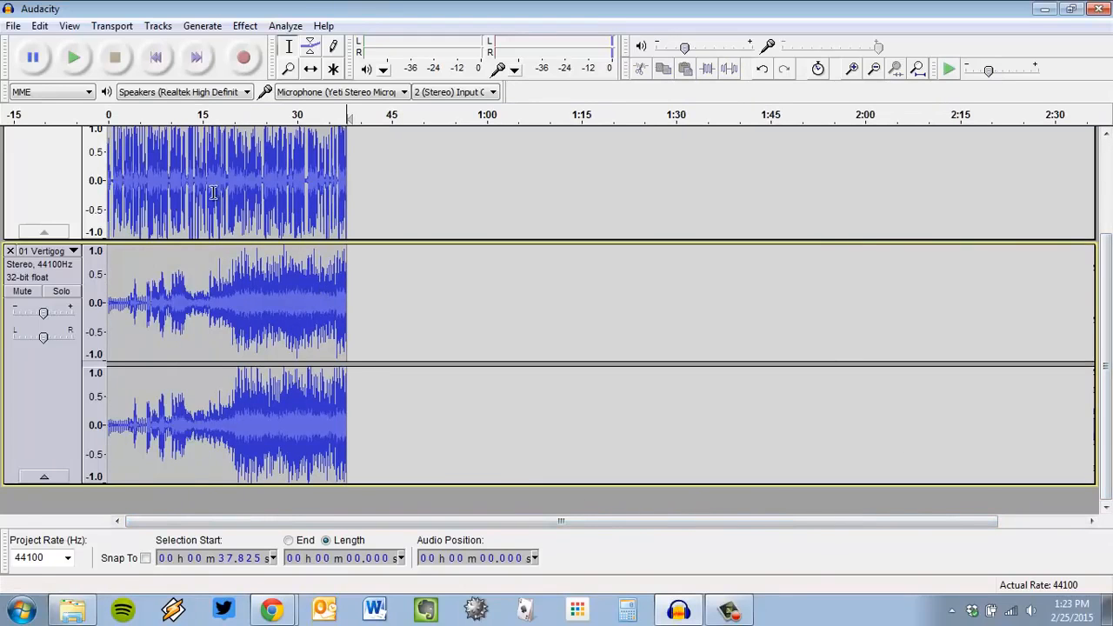
key(ctrl+1)
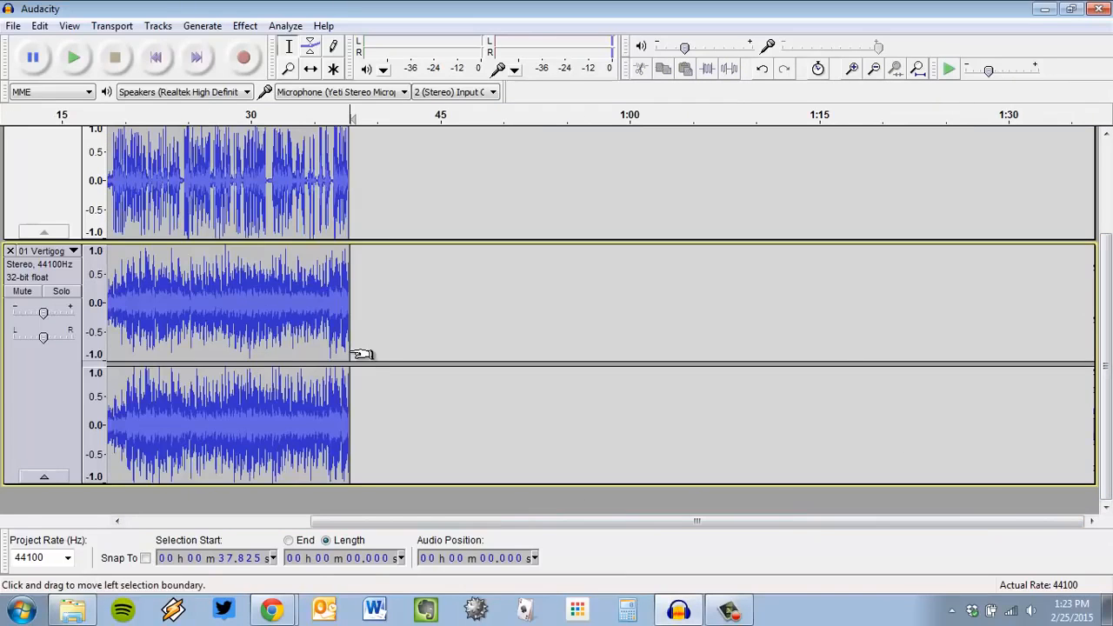
drag(658, 524, 293, 522)
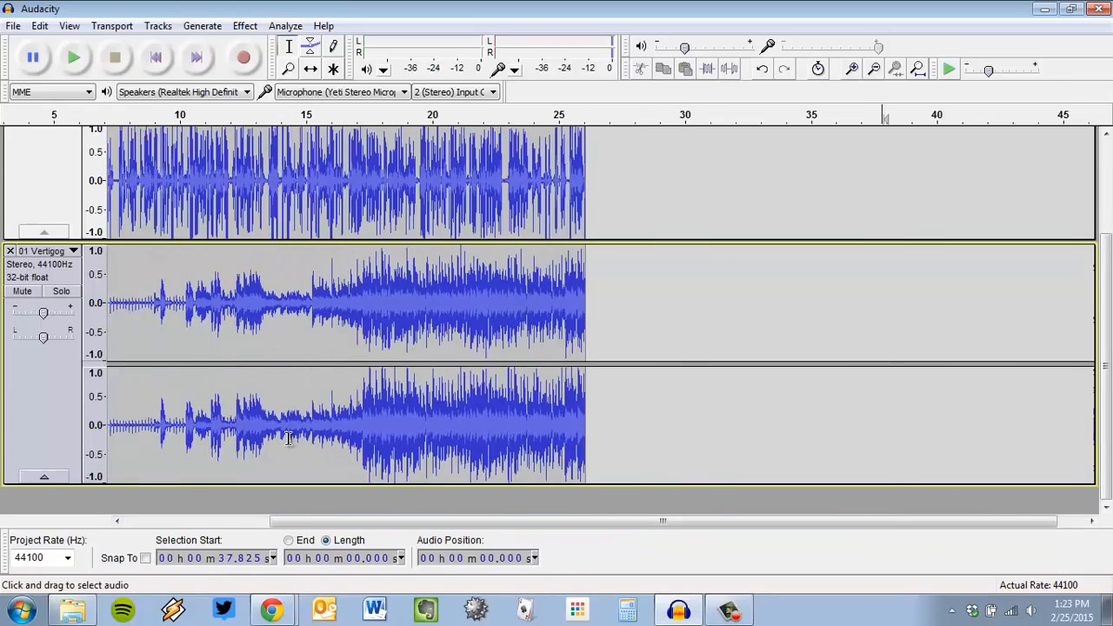
scroll(293, 426, up, 1)
scroll(306, 387, up, 1)
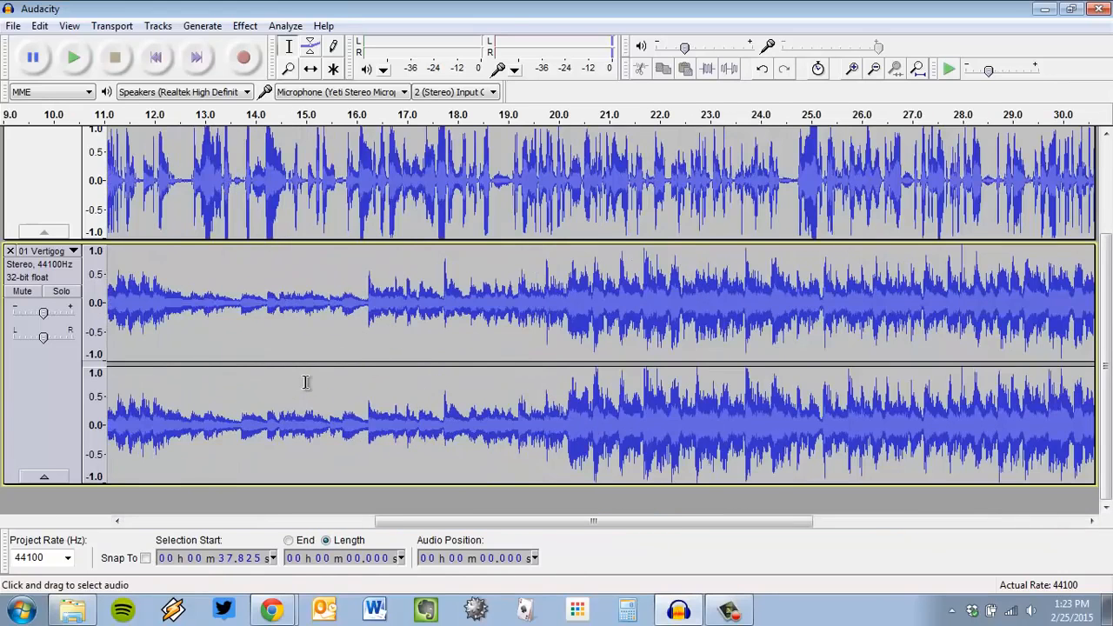
scroll(531, 410, up, 3)
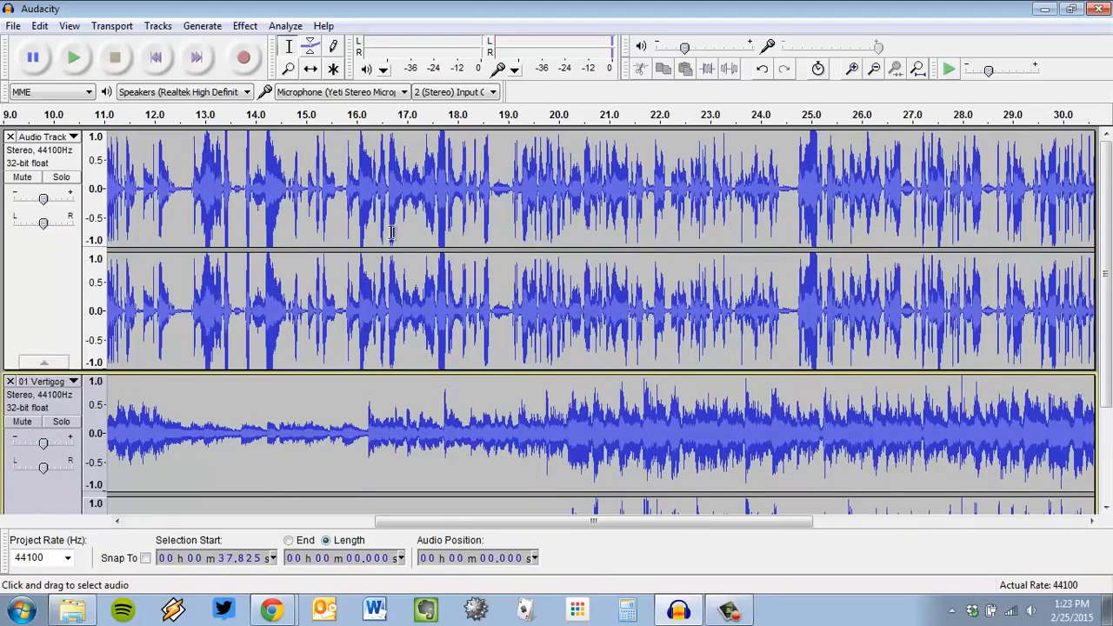
scroll(452, 230, down, 2)
scroll(521, 270, up, 2)
click(519, 185)
click(573, 222)
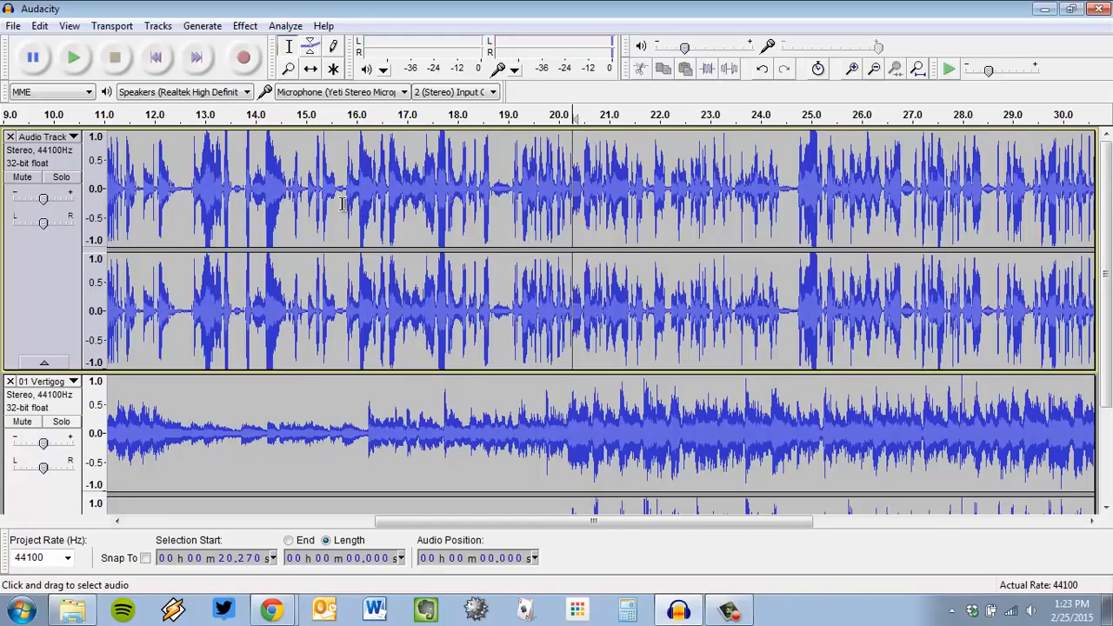
drag(342, 203, 497, 198)
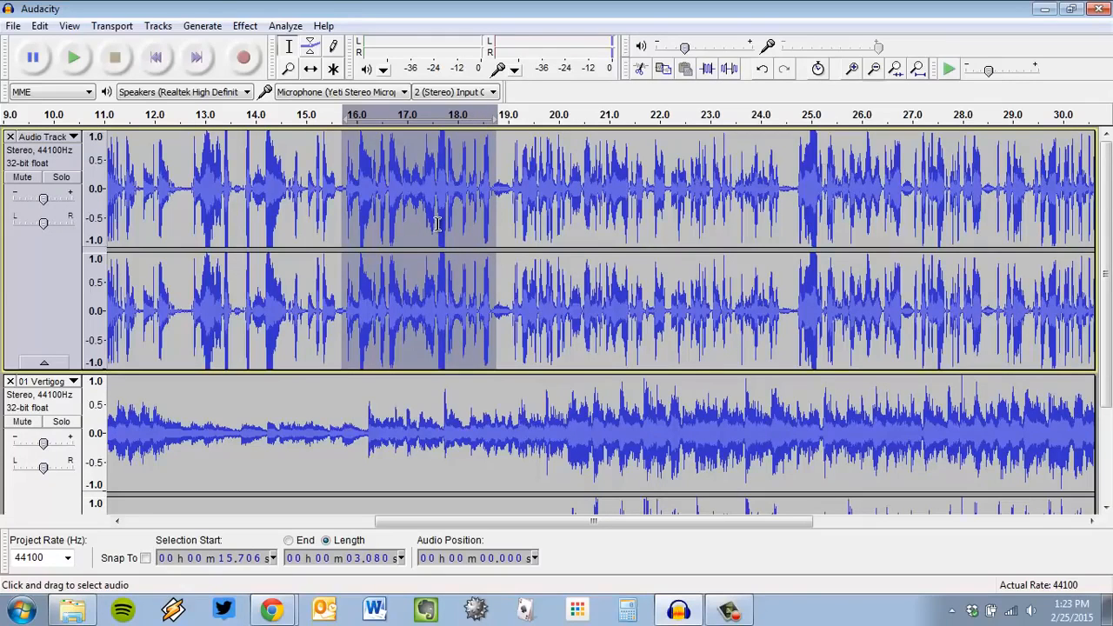
key(Delete)
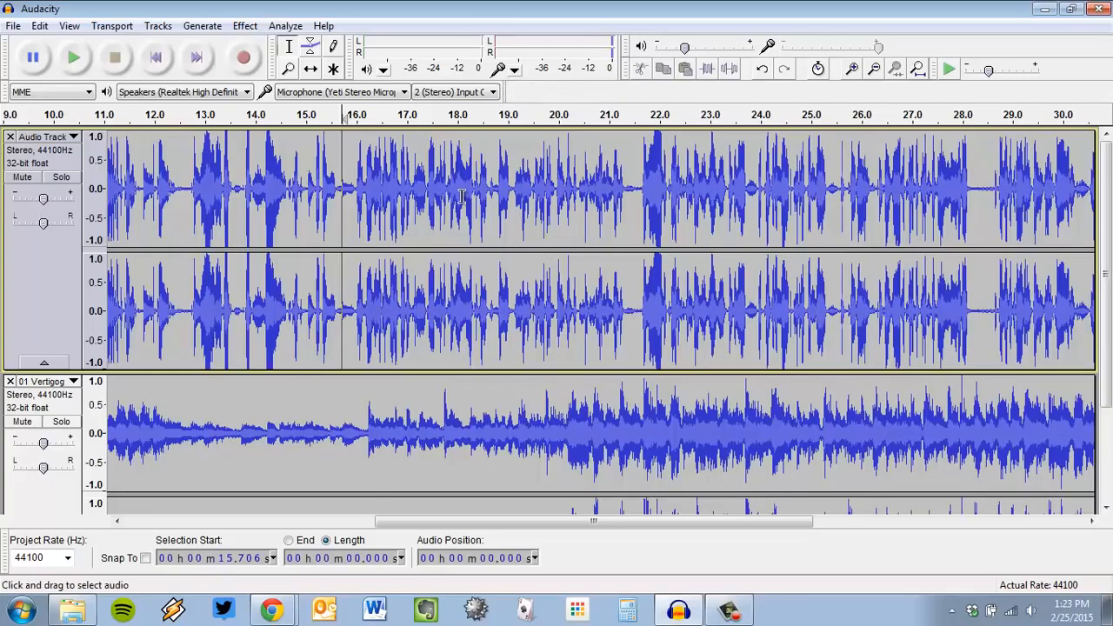
Split the narration clip at about 20.3 s, near where the music gets louder
scroll(641, 244, down, 3)
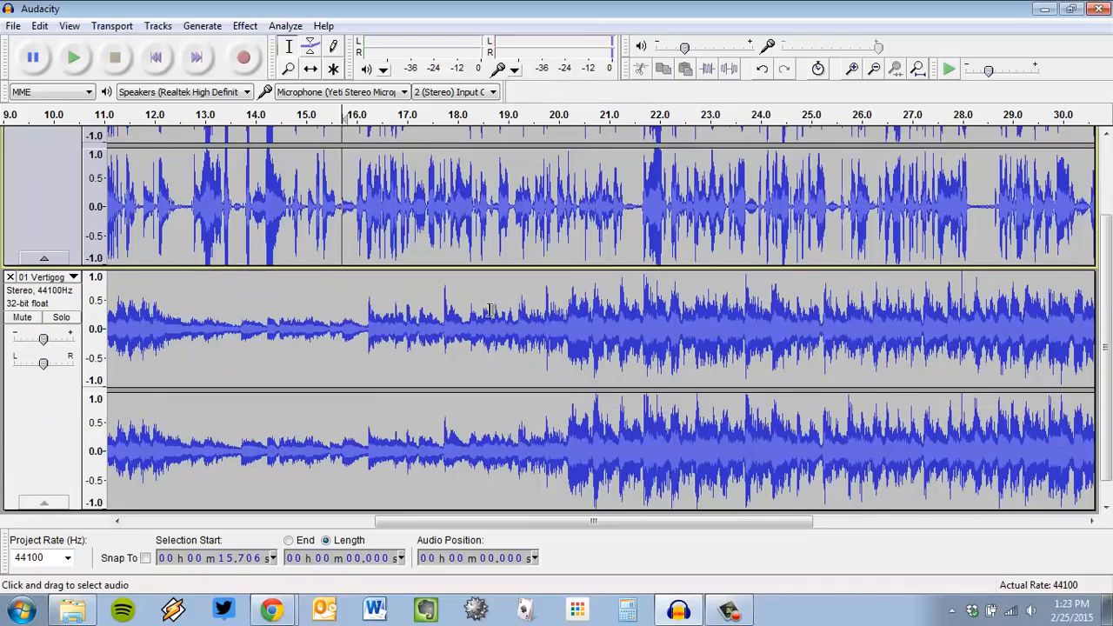
click(572, 333)
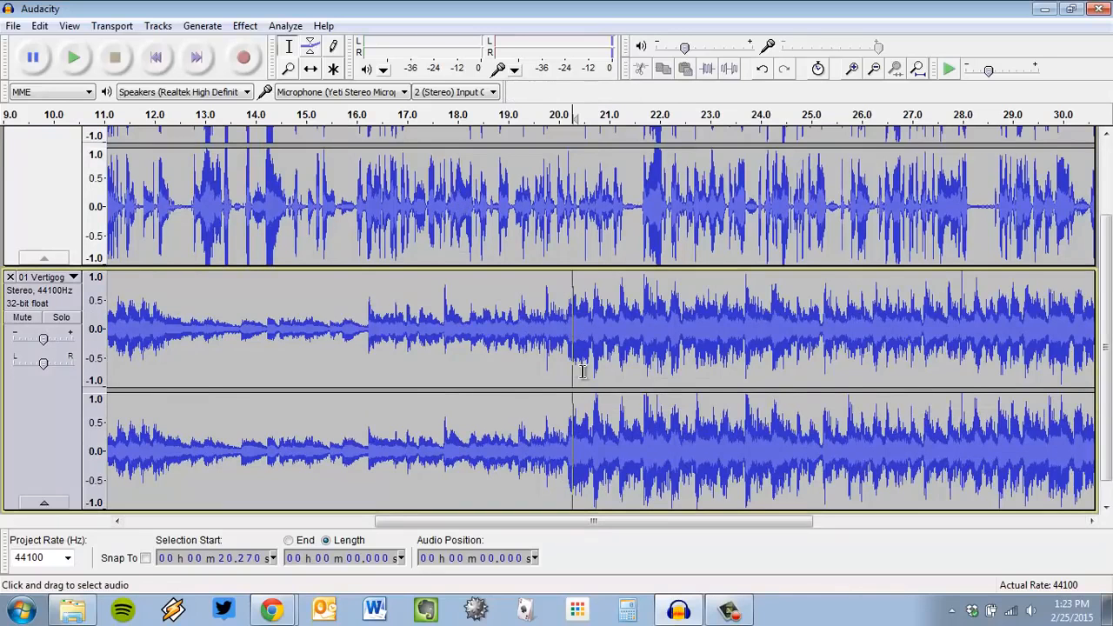
scroll(582, 372, up, 3)
scroll(584, 369, down, 1)
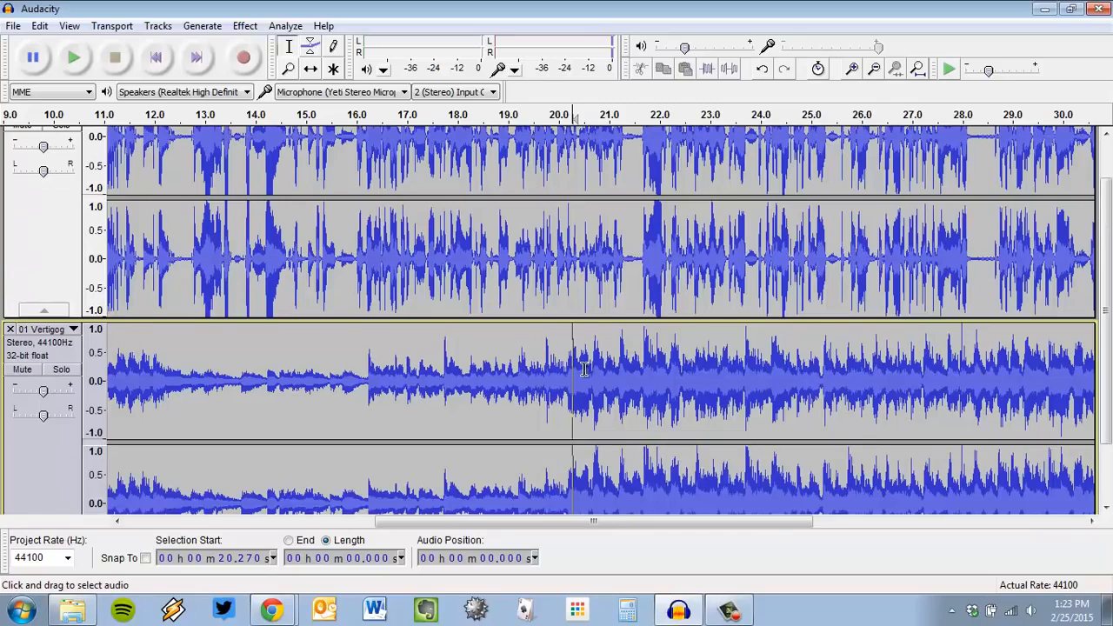
scroll(584, 369, up, 1)
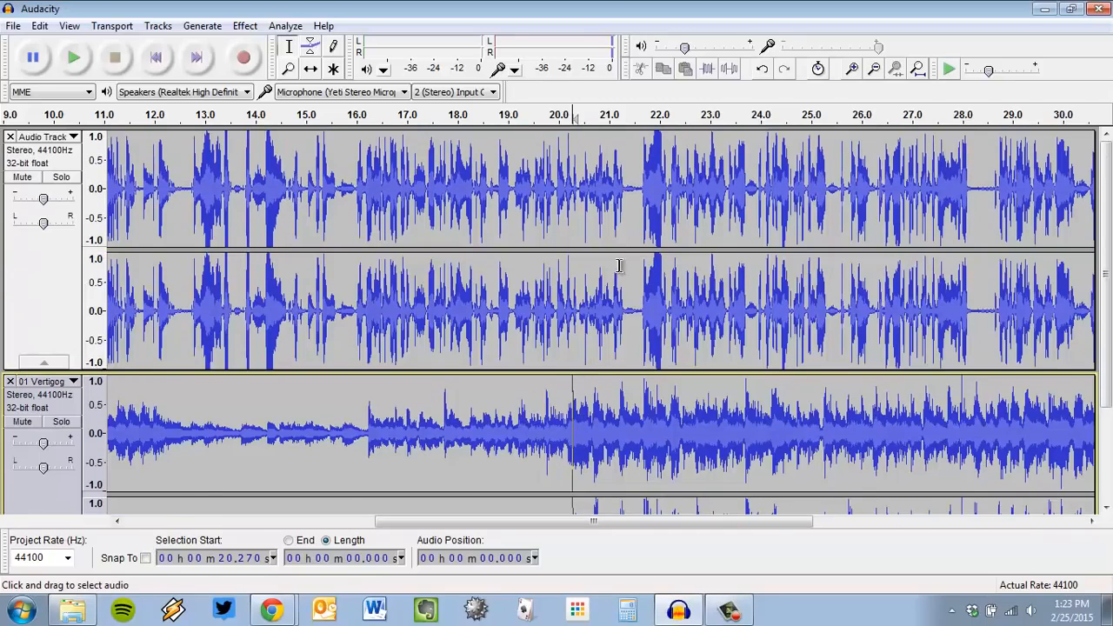
click(570, 165)
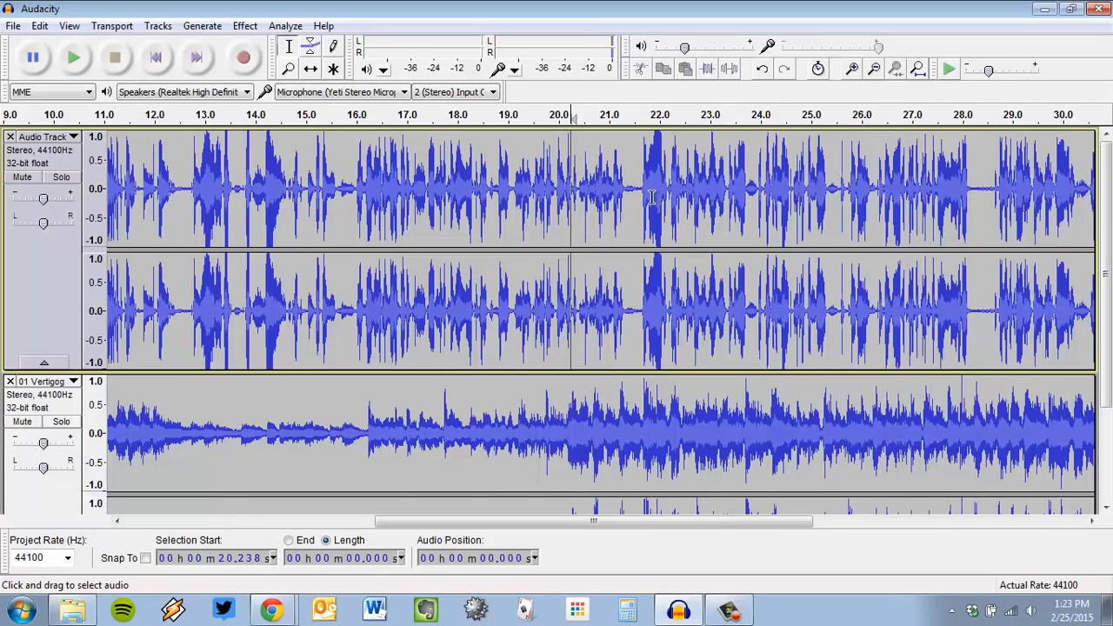
click(575, 261)
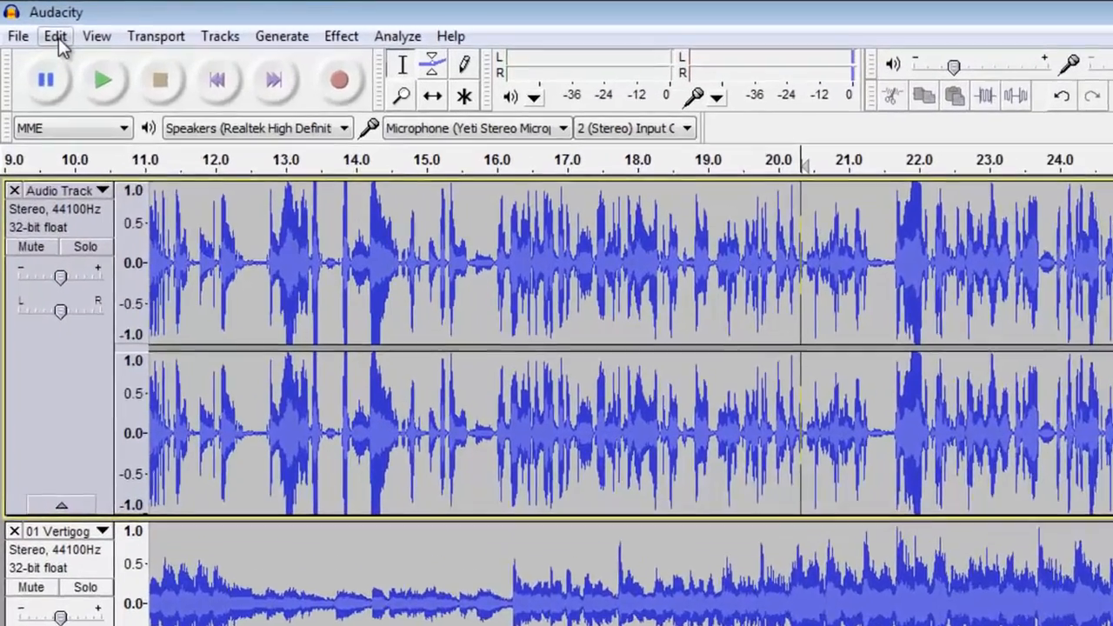
click(43, 27)
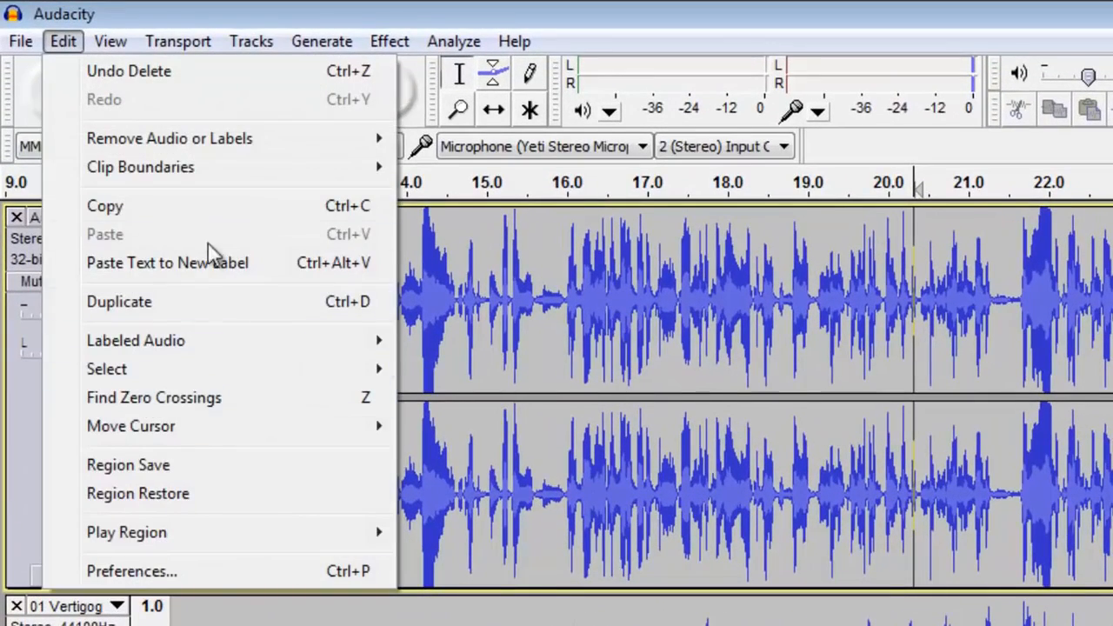
mouse_move(214, 174)
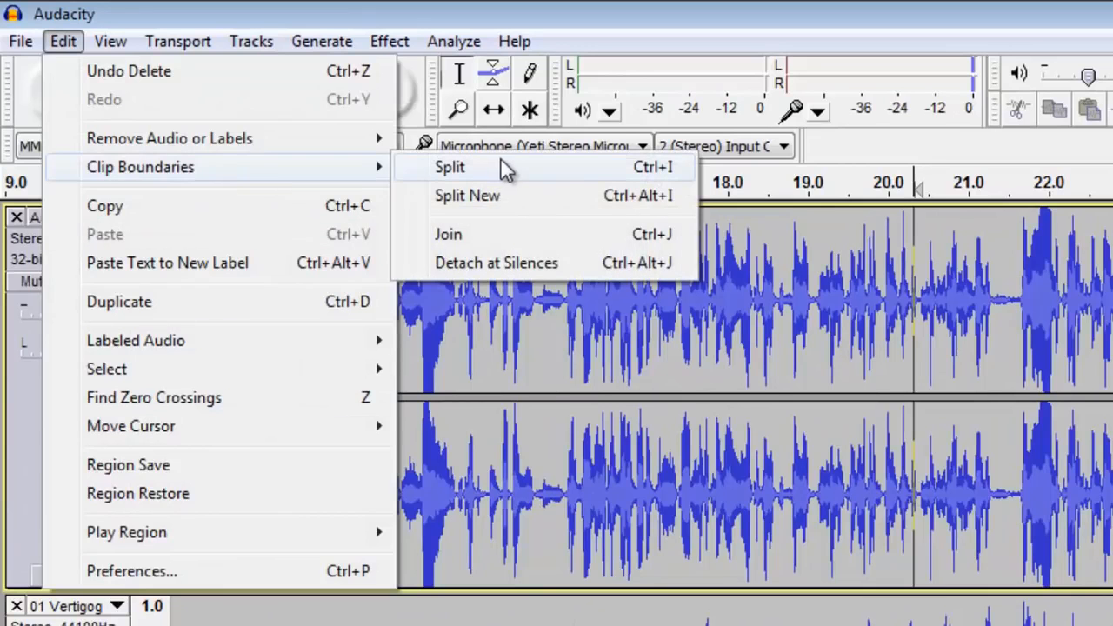
click(577, 163)
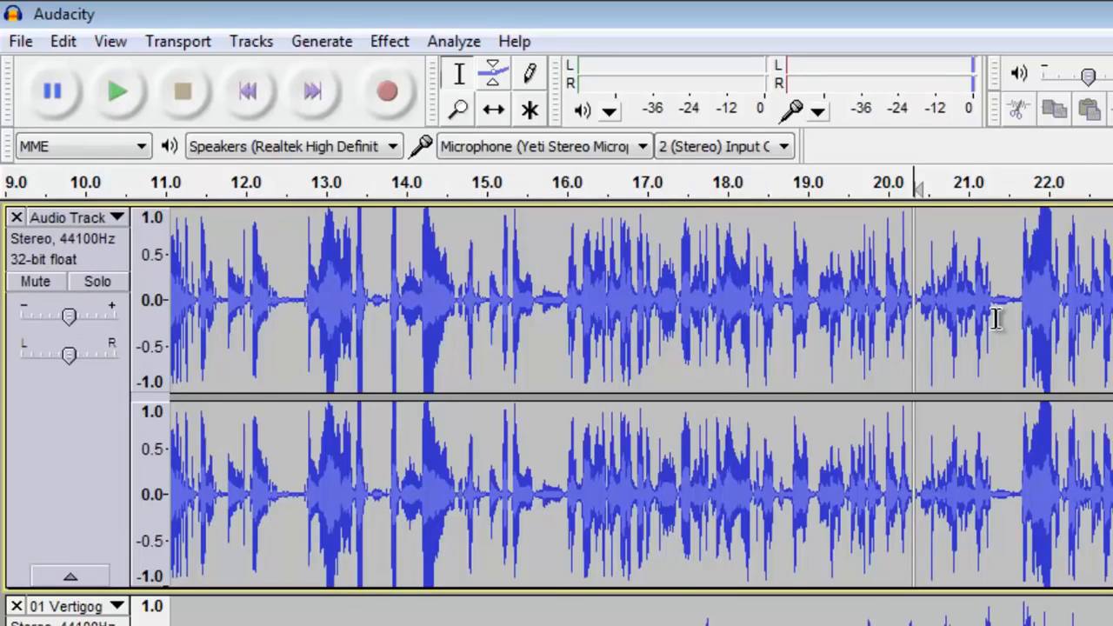
Shift the music clip about 2.5 s later on the timeline with the Time Shift tool
ctrl+scroll(997, 316, up, 2)
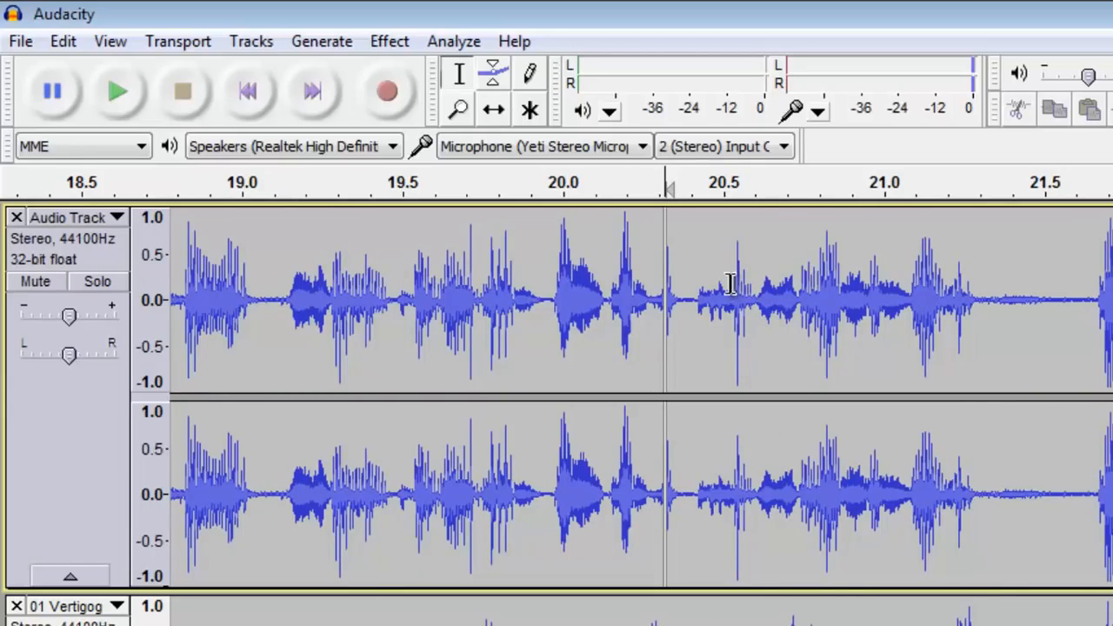
click(494, 111)
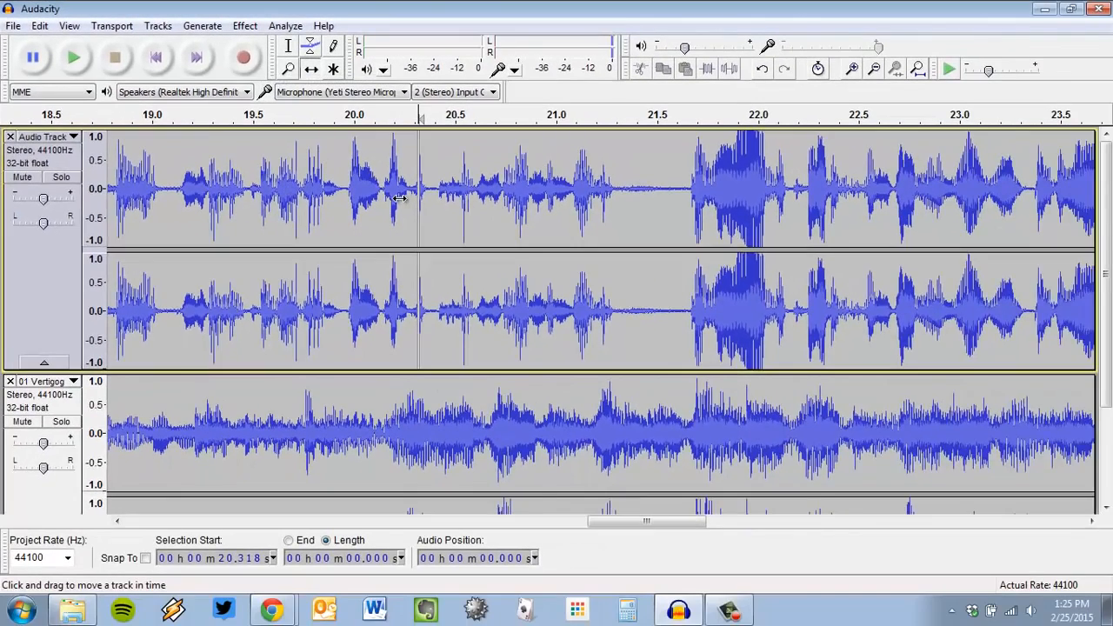
scroll(399, 198, down, 3)
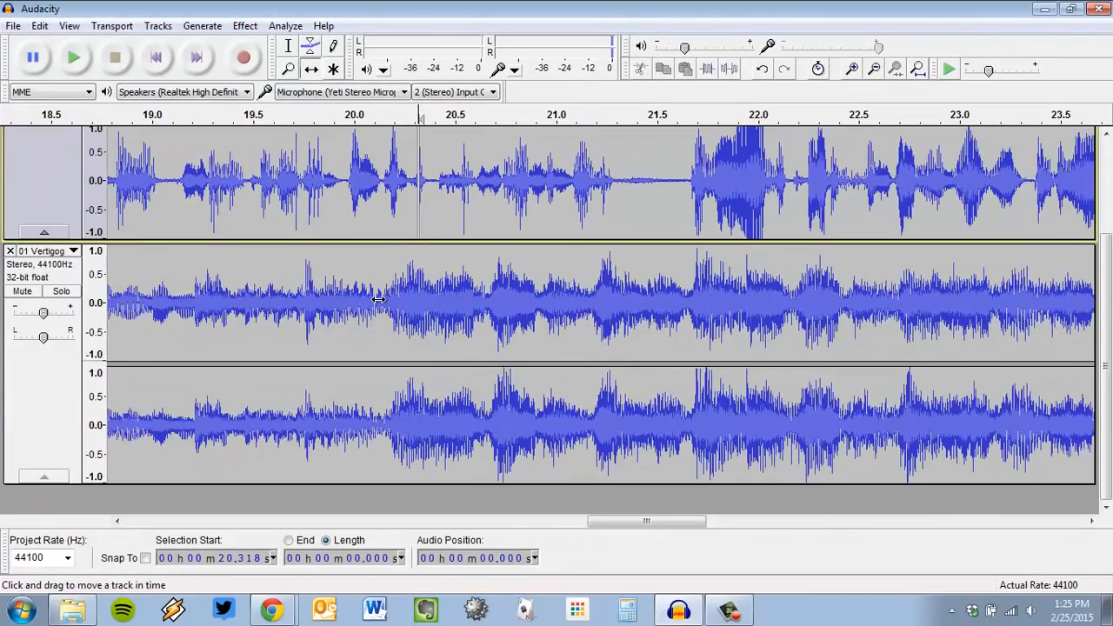
drag(447, 316, 588, 304)
scroll(517, 305, down, 2)
click(288, 49)
drag(357, 300, 814, 330)
click(491, 326)
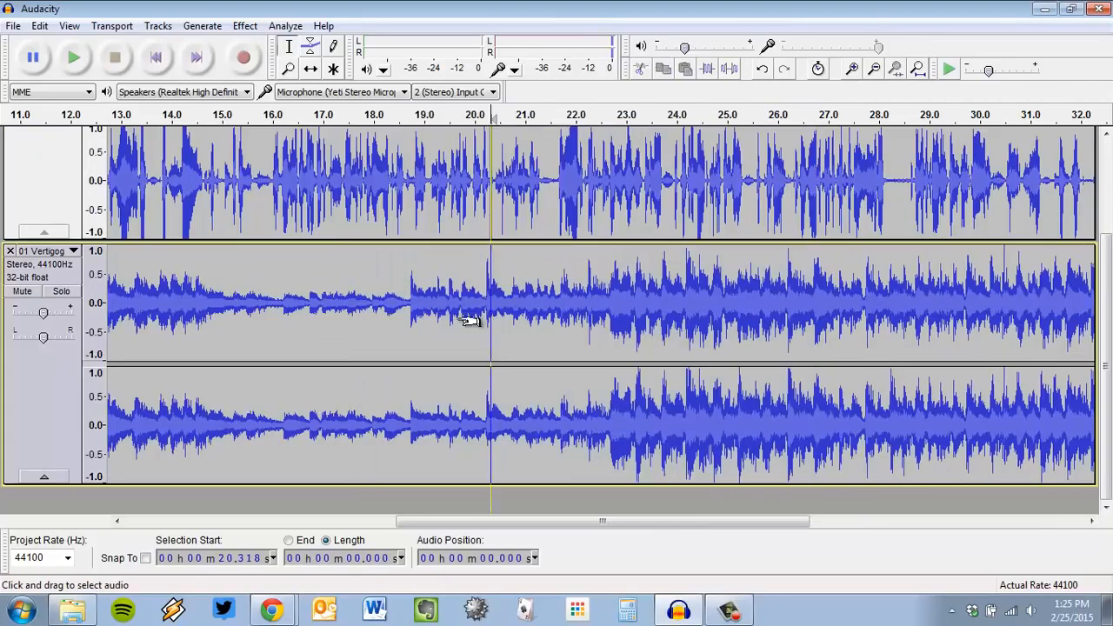
Move the music clip about 6 s further along the timeline with the Time Shift tool
click(310, 69)
drag(383, 315, 637, 294)
scroll(615, 152, up, 3)
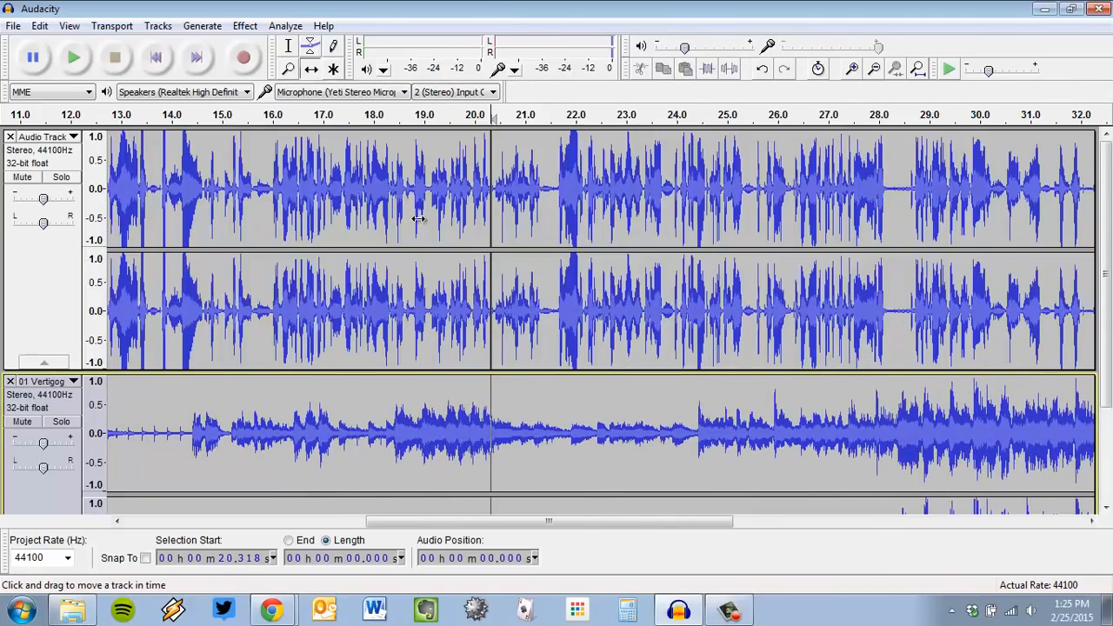
Separate the two narration clips so the first ends at about 20.6 s and the second starts at about 23.3 s
drag(578, 196, 754, 205)
drag(674, 210, 729, 210)
drag(329, 198, 362, 204)
drag(429, 202, 408, 205)
scroll(595, 292, down, 3)
scroll(577, 308, up, 3)
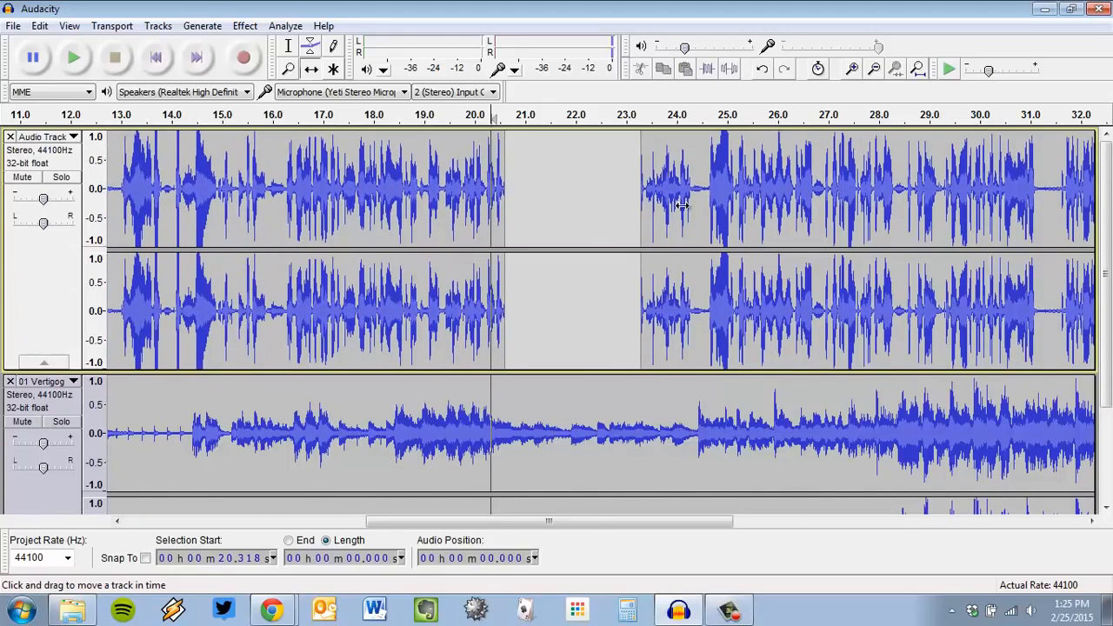
Slide the music clip another 2.5 s or so later so its louder passage falls in the narration gap
drag(442, 455, 535, 403)
scroll(534, 403, down, 3)
scroll(535, 403, up, 3)
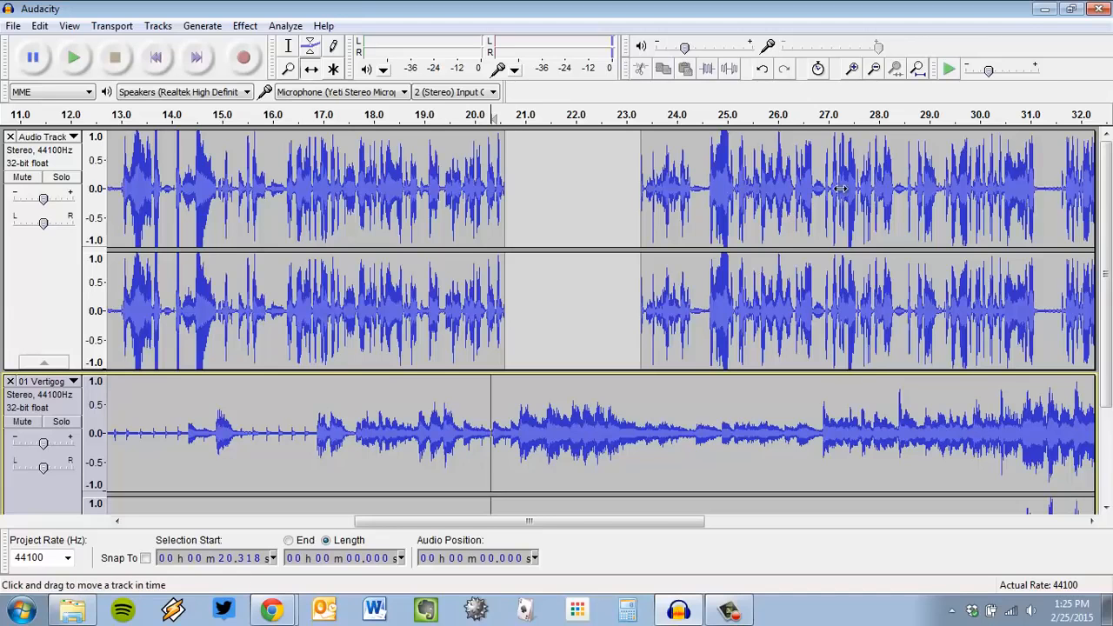
scroll(811, 219, down, 3)
scroll(754, 311, up, 3)
Apply the Split clip-boundary command at the cursor position, about 20.3 s
click(39, 26)
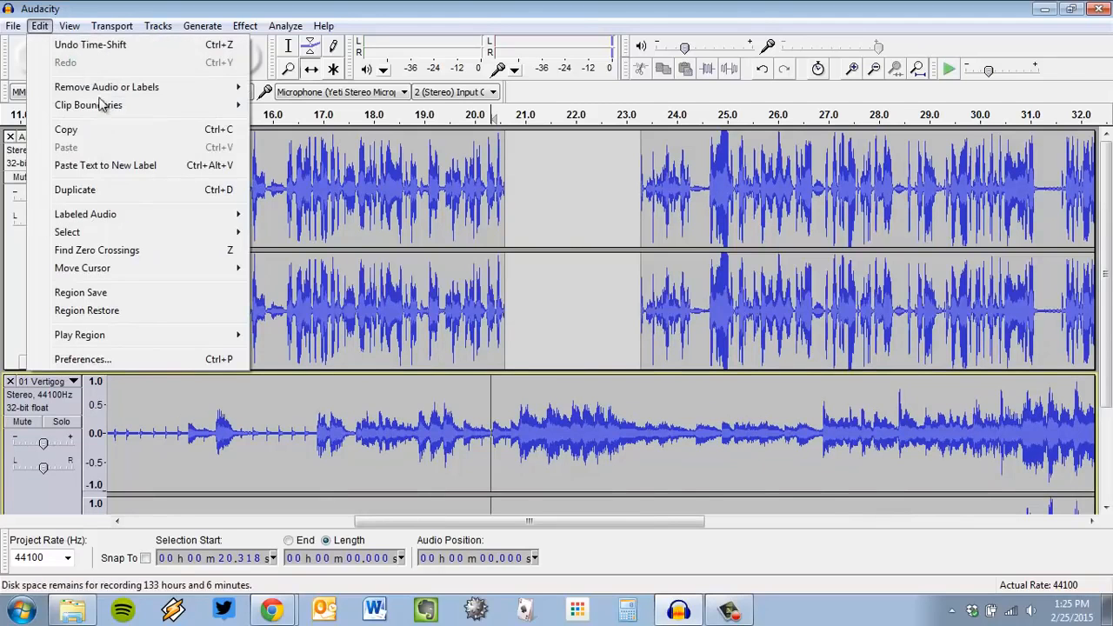
mouse_move(102, 105)
click(295, 105)
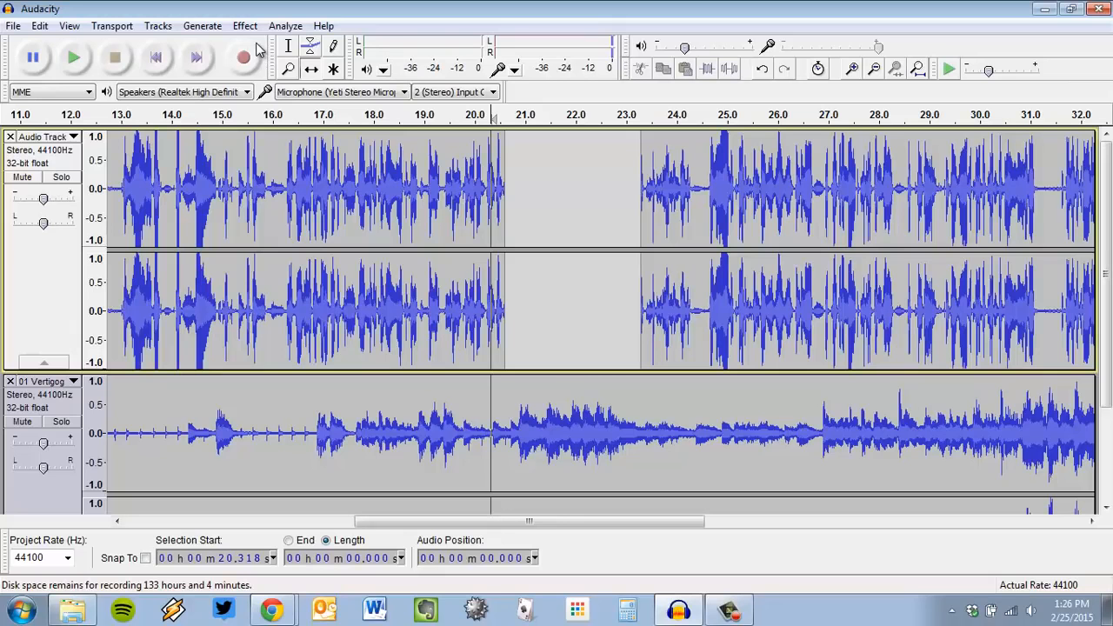
drag(648, 522, 771, 498)
scroll(842, 424, down, 2)
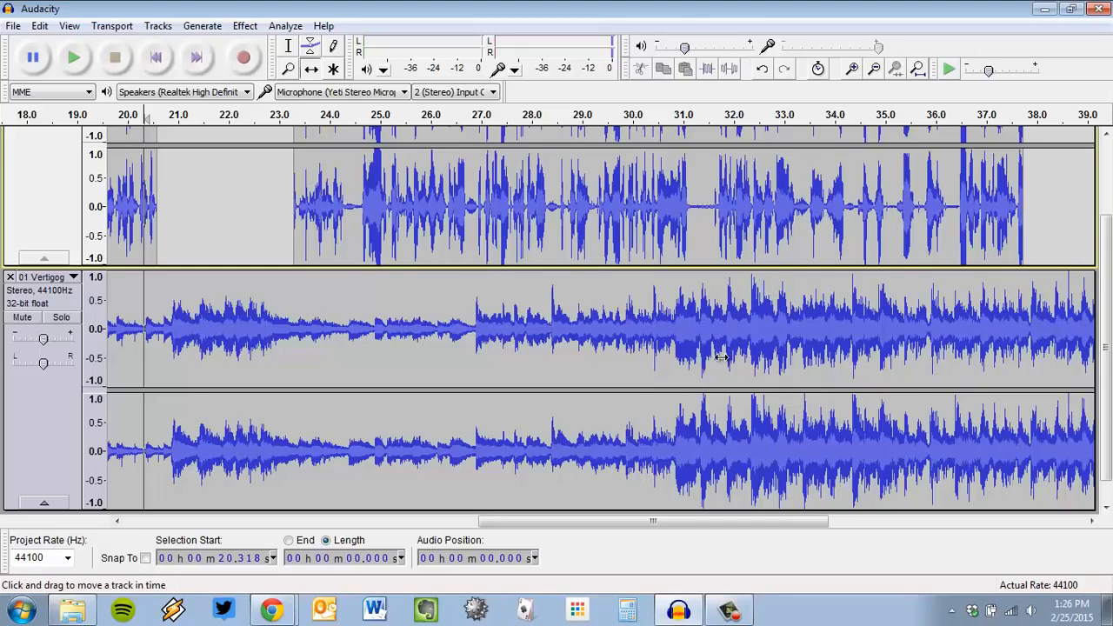
scroll(722, 357, up, 2)
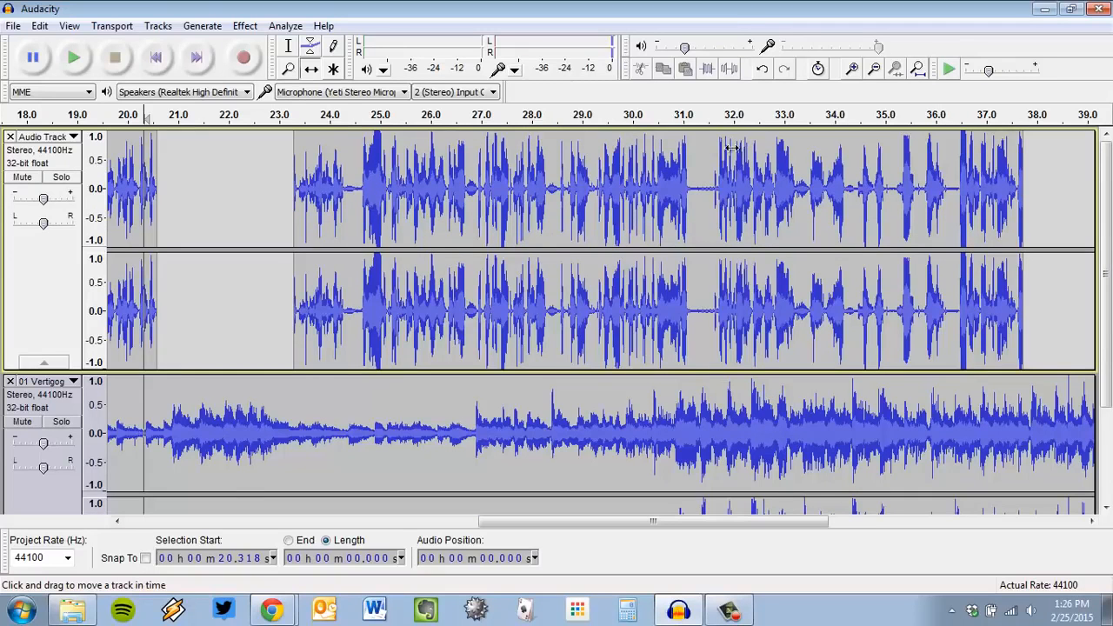
With the Envelope tool, lower the music to about half amplitude before the narration gap, with control points near 20.5 s and 20.0 s
scroll(752, 274, down, 2)
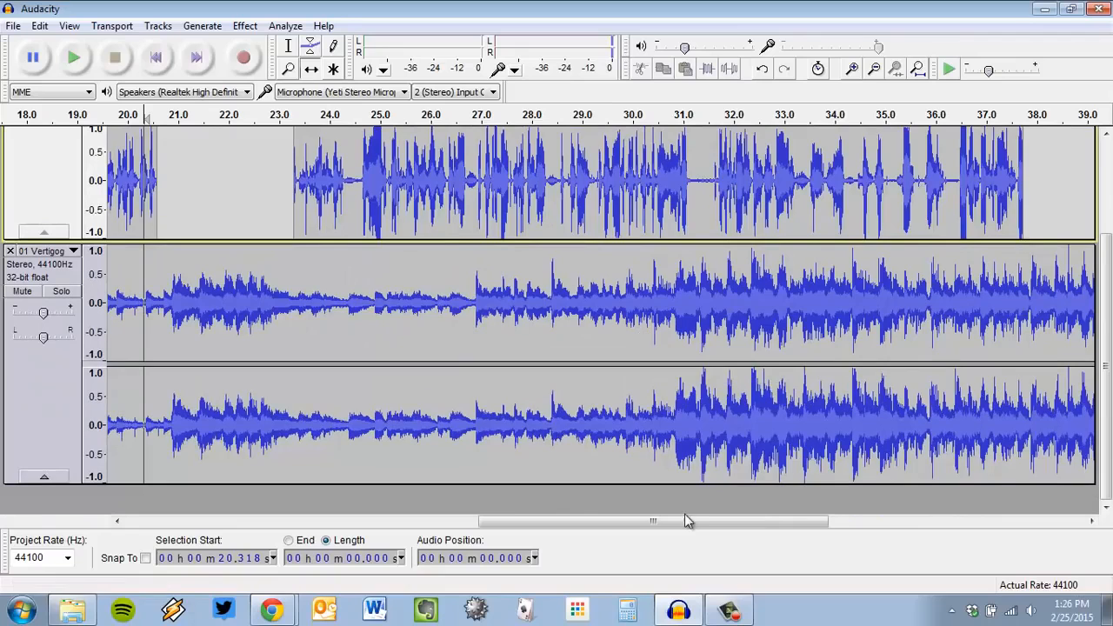
drag(686, 519, 536, 537)
scroll(357, 439, up, 2)
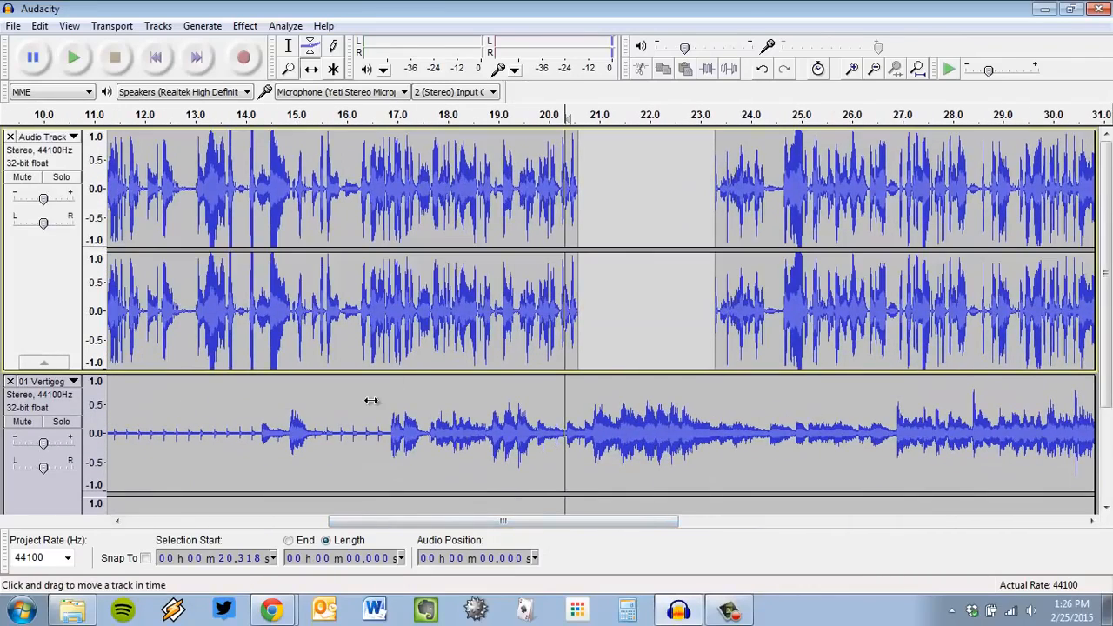
click(312, 52)
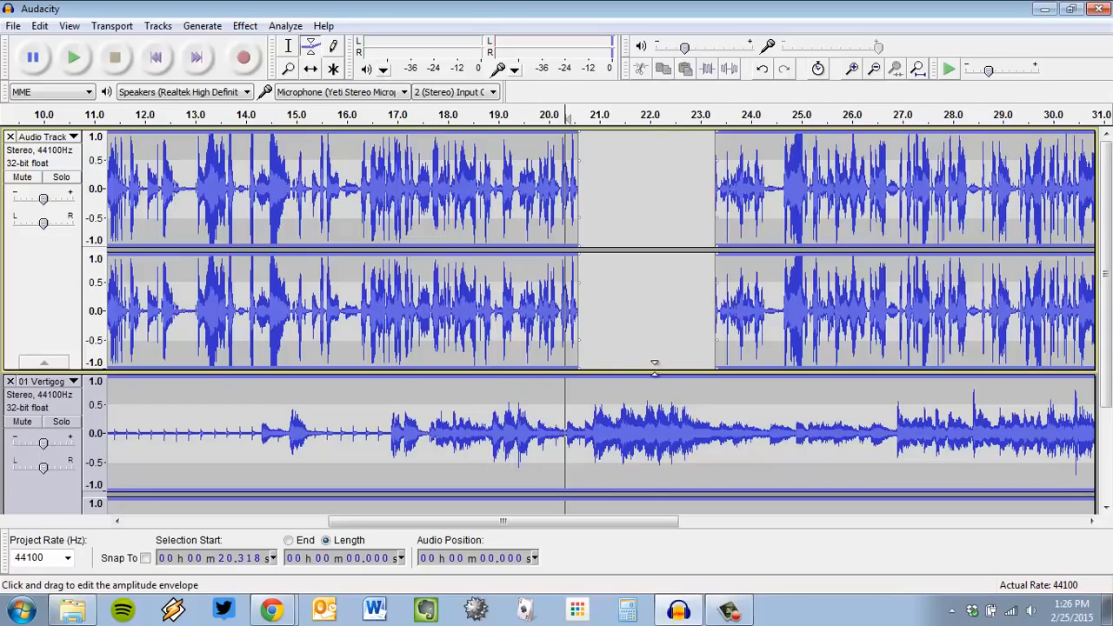
scroll(902, 365, down, 3)
scroll(902, 365, up, 3)
scroll(629, 351, down, 3)
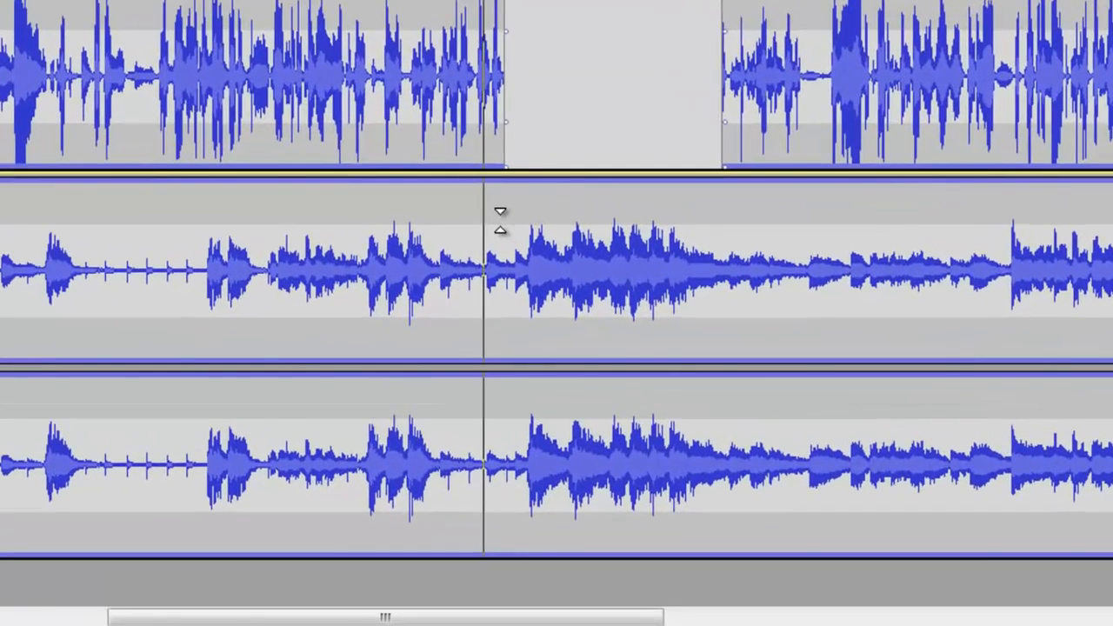
click(582, 282)
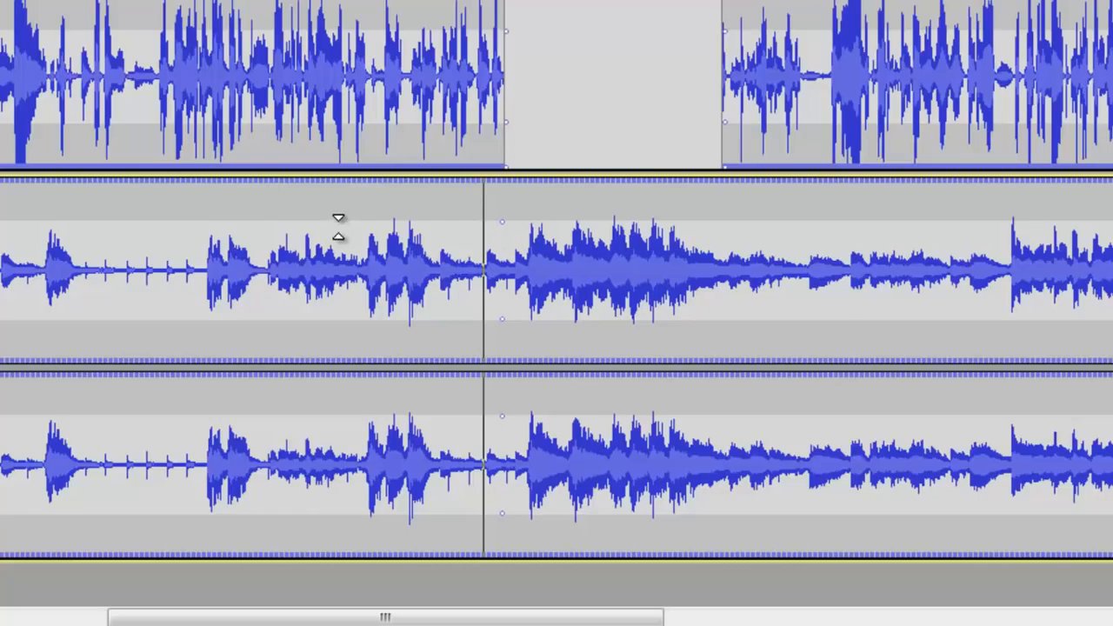
drag(351, 216, 454, 267)
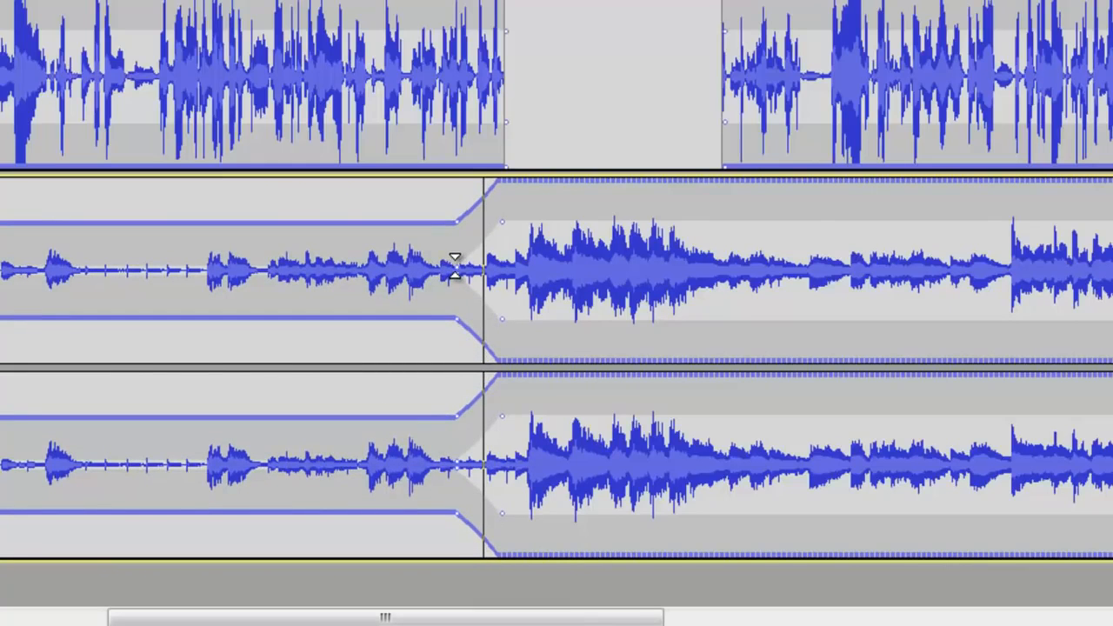
Raise the music's volume envelope to full level across the narration gap, from about 20.9 s to 23.2 s
click(731, 211)
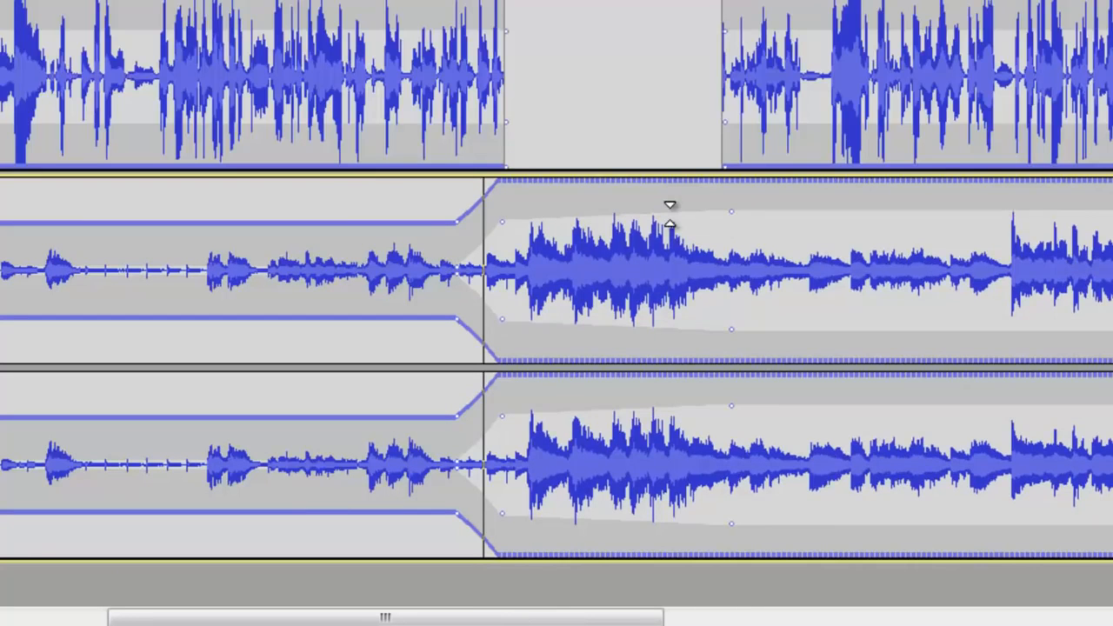
drag(676, 218, 576, 165)
scroll(592, 174, up, 3)
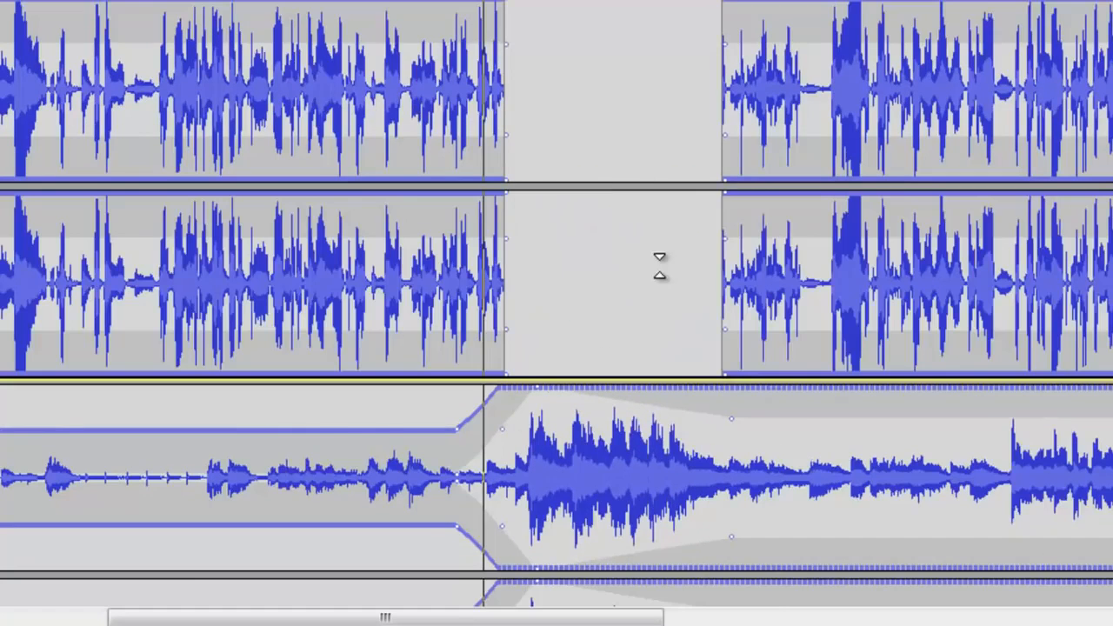
scroll(661, 261, down, 3)
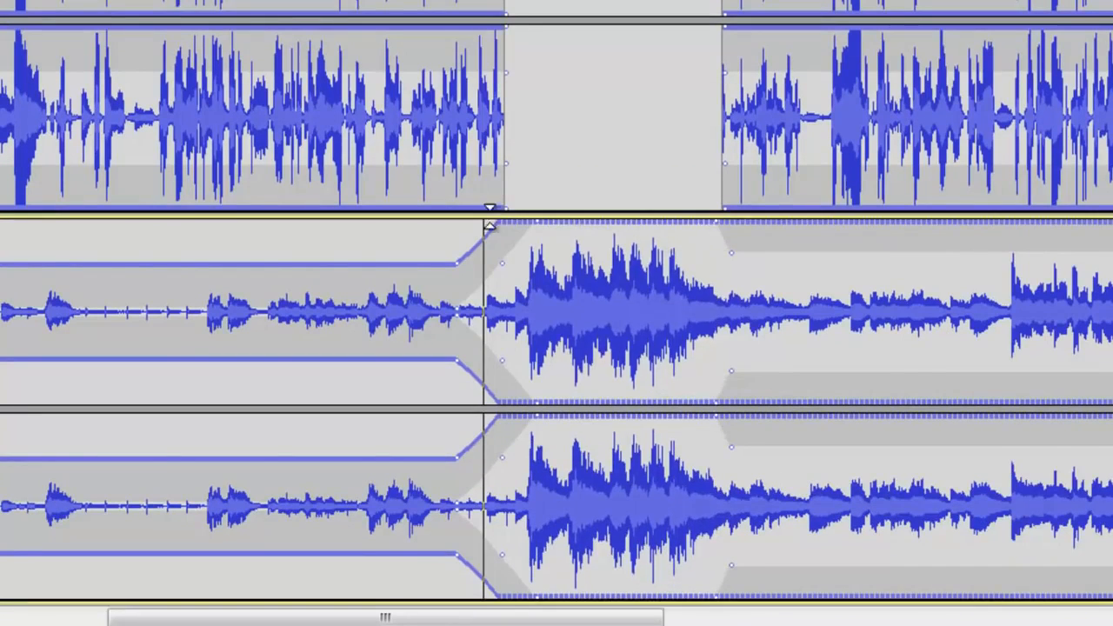
scroll(514, 234, up, 3)
scroll(643, 169, down, 3)
scroll(642, 169, up, 3)
scroll(870, 218, down, 3)
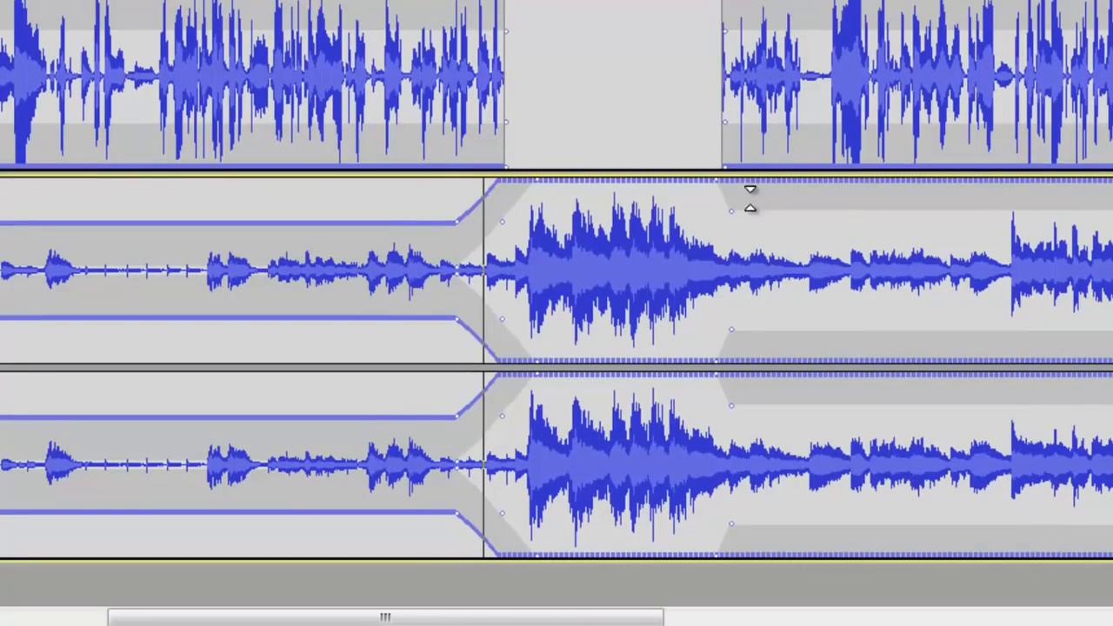
Lower the music's envelope after the narration gap to about 0.65 at 24 s, tapering to about 0.3 near 31.8 s
drag(769, 200, 781, 254)
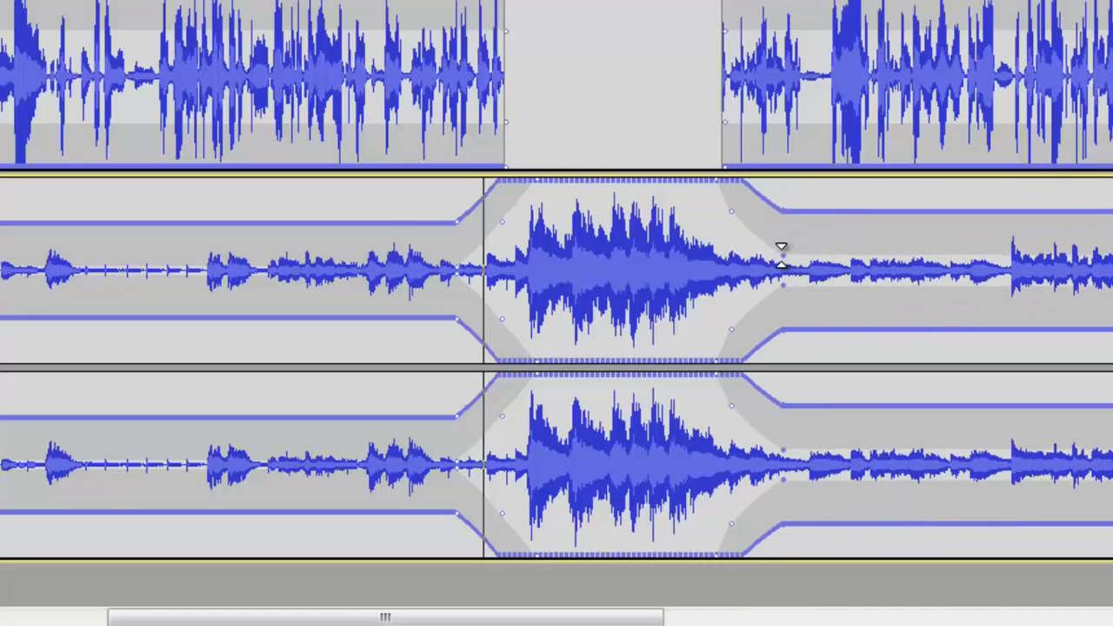
drag(311, 622, 631, 618)
drag(697, 217, 723, 244)
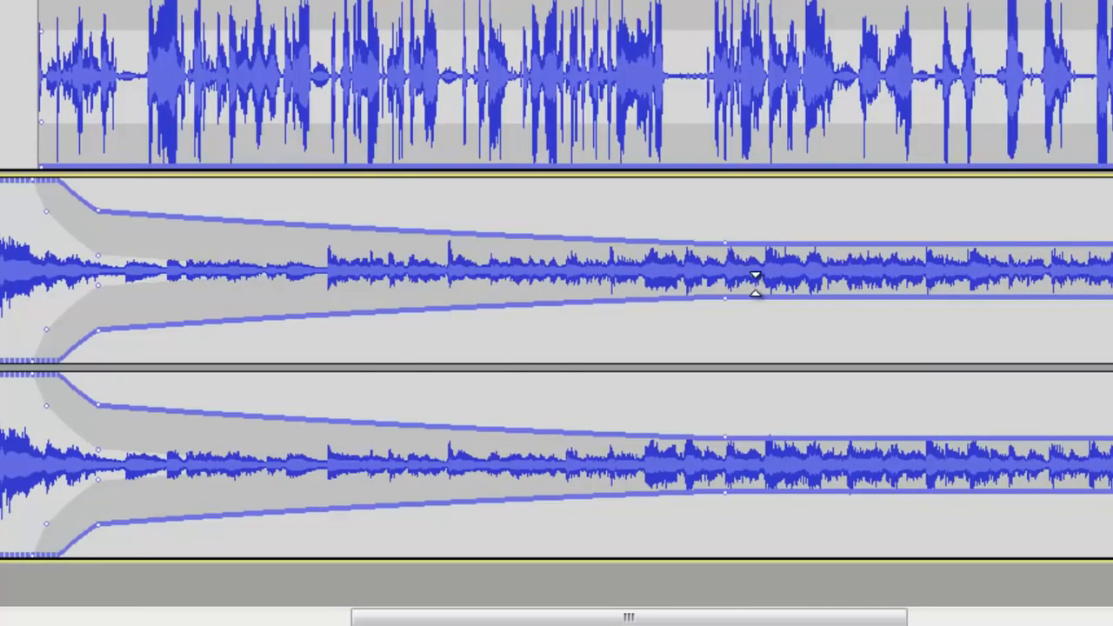
scroll(724, 302, up, 3)
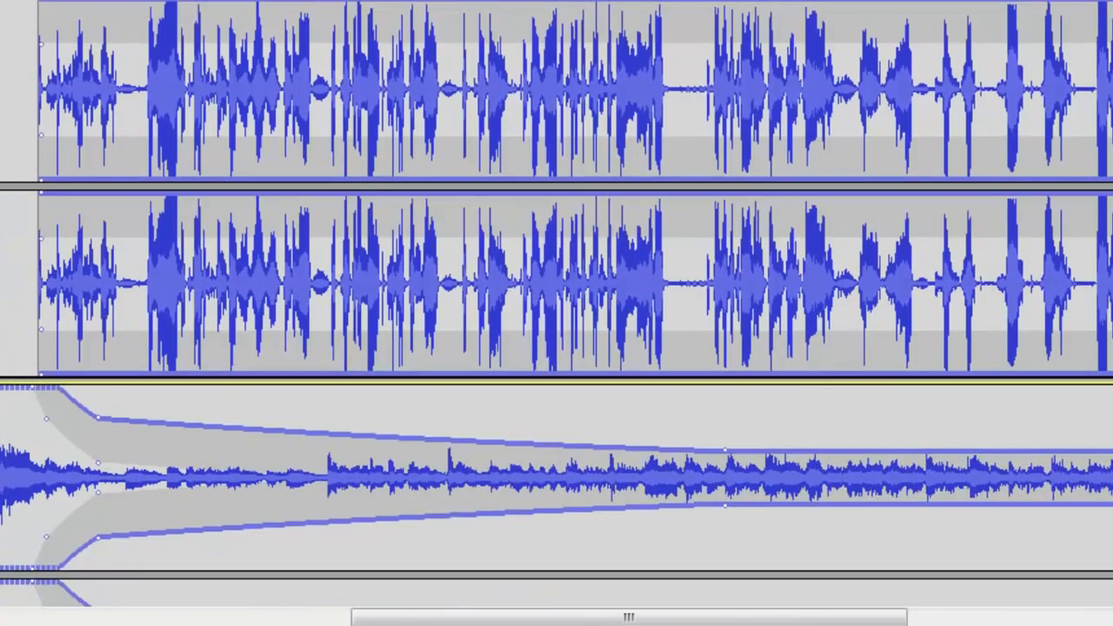
drag(829, 617, 691, 622)
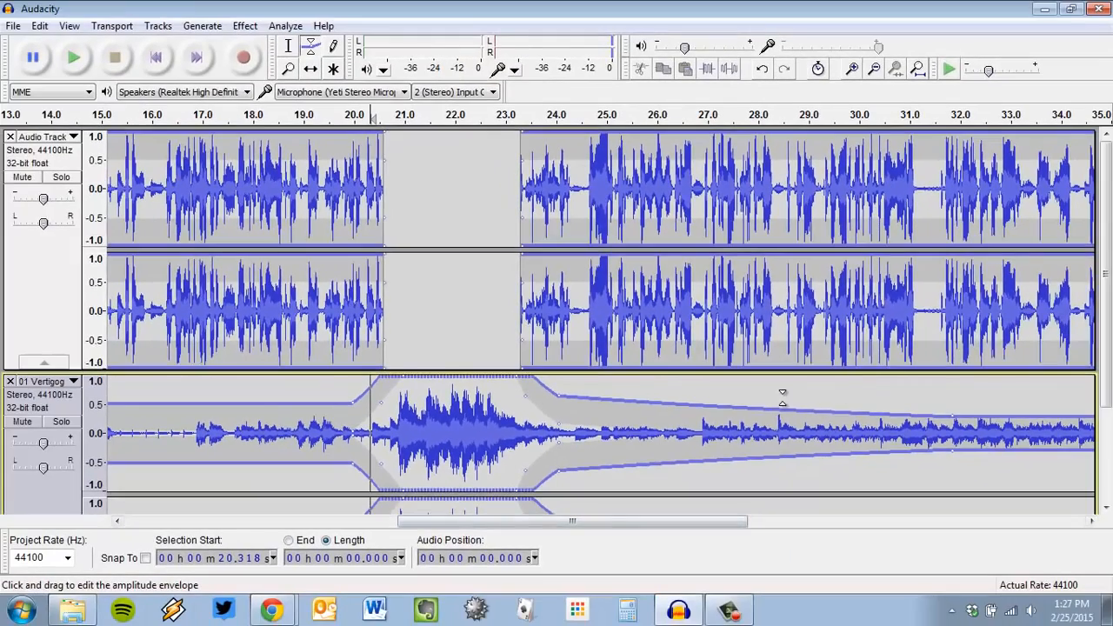
scroll(620, 277, down, 2)
scroll(620, 276, up, 2)
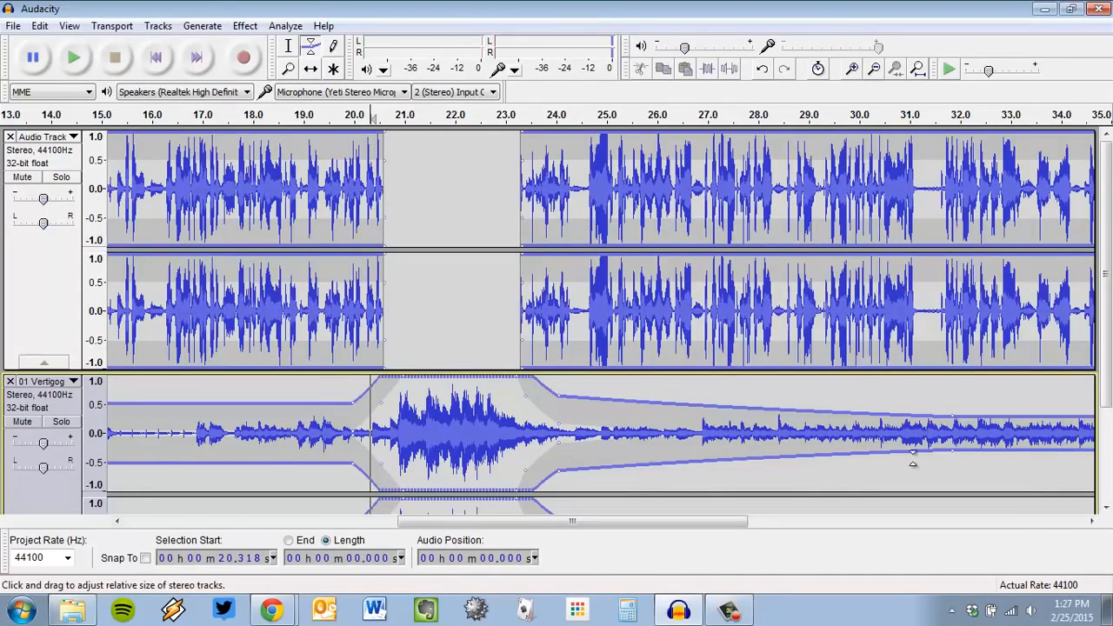
Play the mix from about 19.6 s through the narration gap, and again from about 30.2 s, to check the music level
click(337, 116)
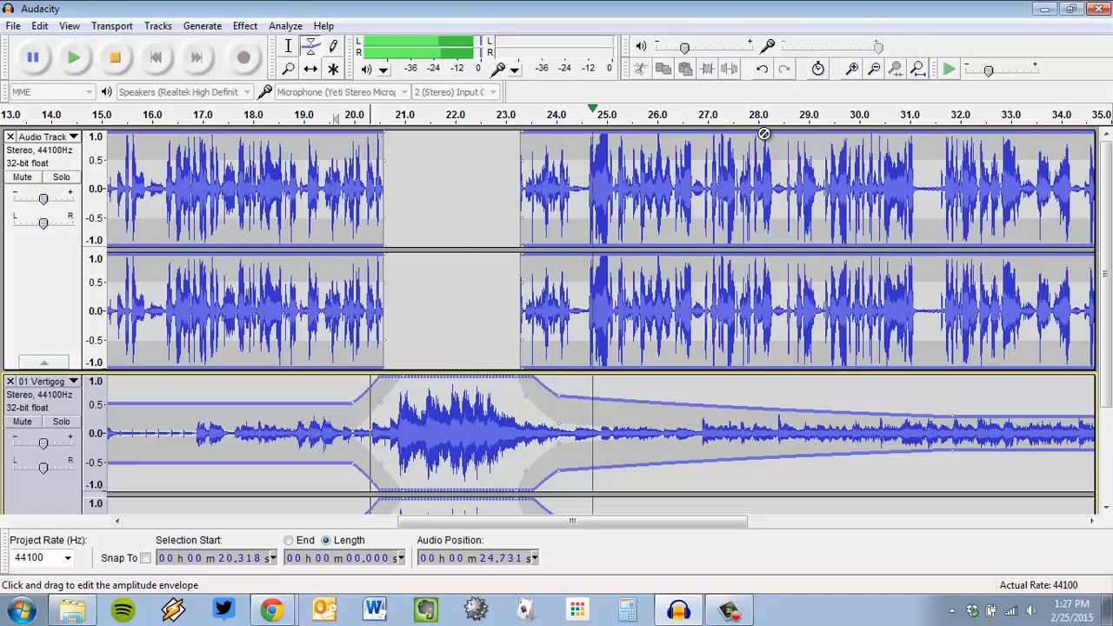
click(120, 59)
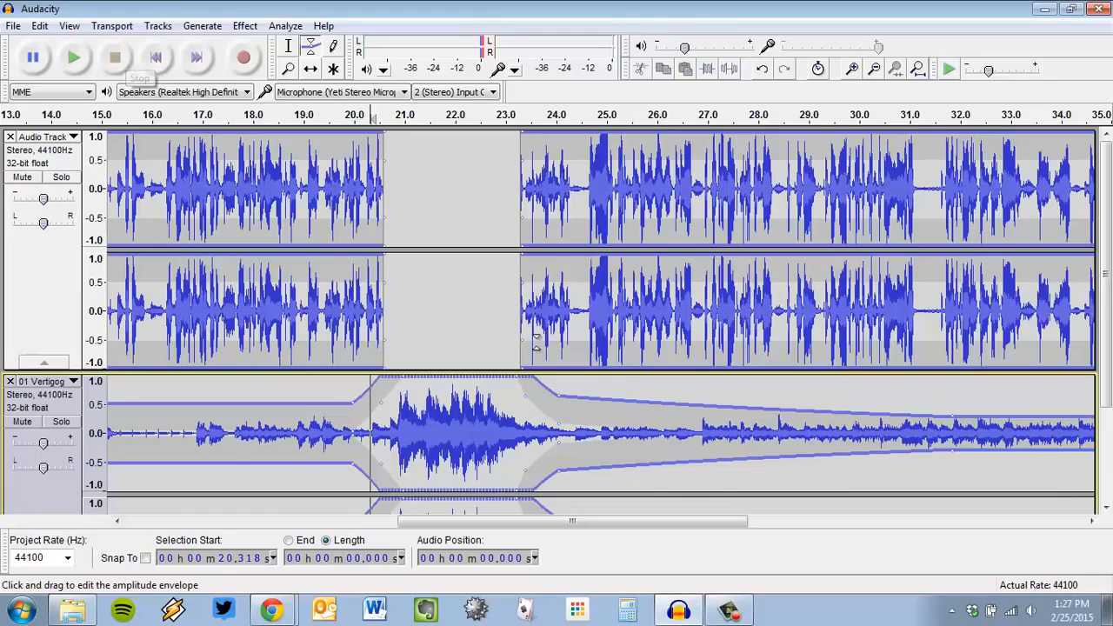
click(864, 115)
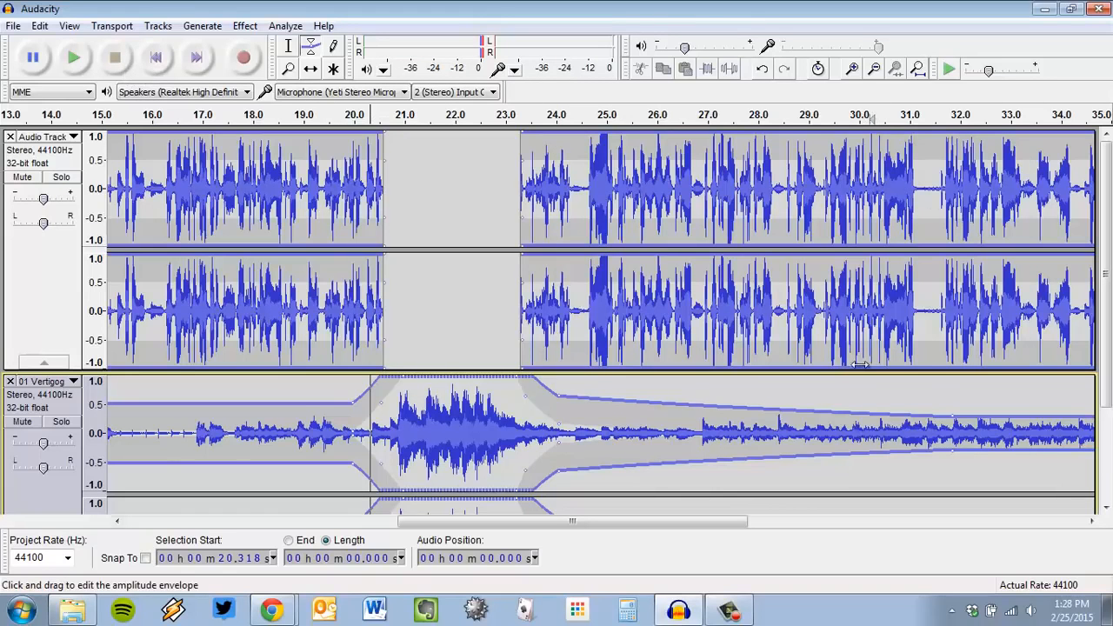
click(119, 59)
Shift the music's last envelope point earlier to about 30.7 s so the fade reaches its lowest level sooner
drag(953, 418, 896, 418)
scroll(540, 416, down, 2)
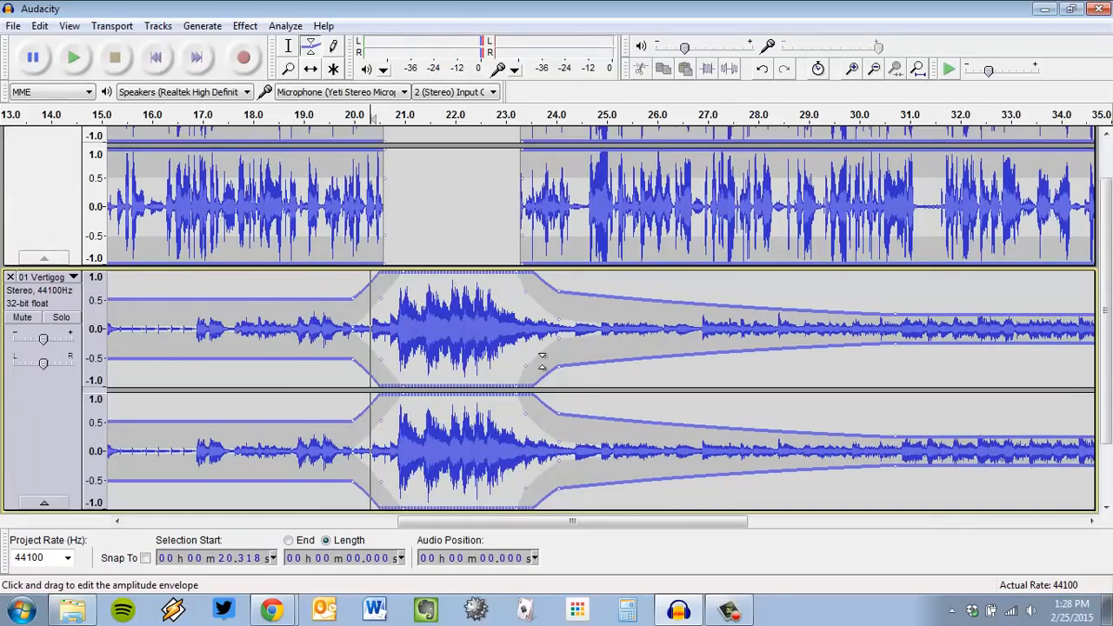
scroll(542, 361, up, 2)
scroll(573, 342, down, 2)
scroll(573, 342, up, 2)
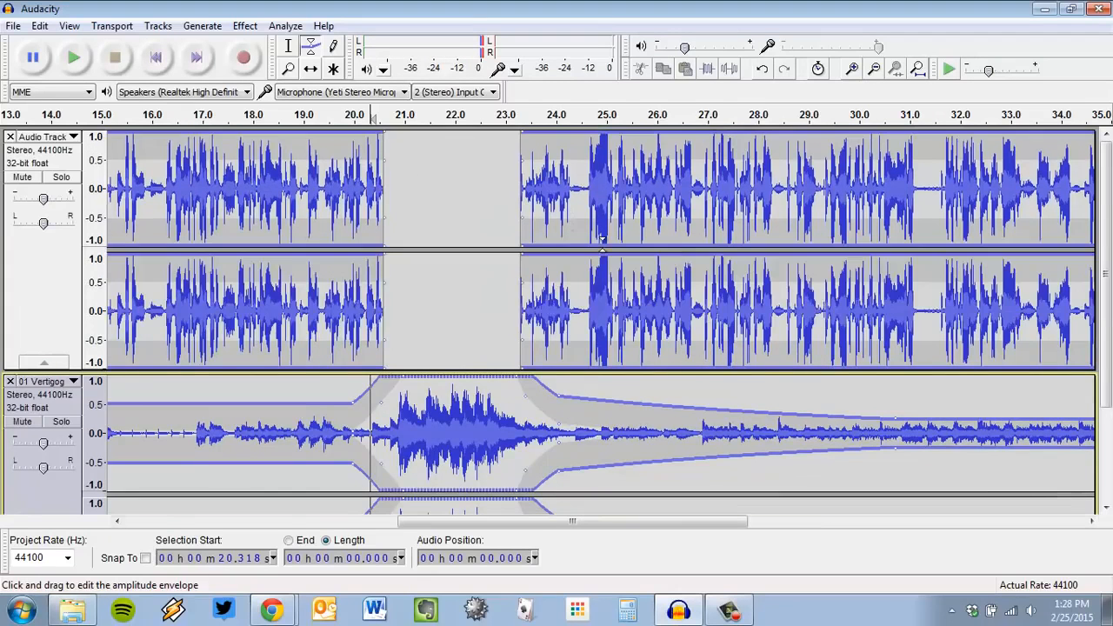
With the Selection tool, select the music from about 17.9 to 30.1 s, and the narration from about 21.5 to 31 s
click(289, 45)
click(289, 45)
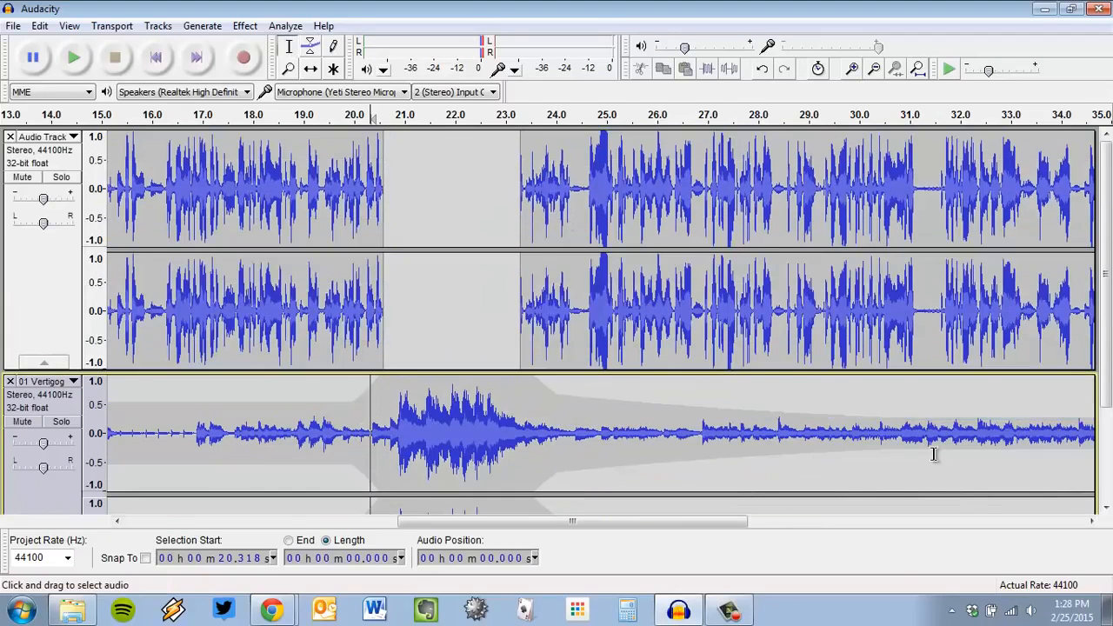
scroll(744, 414, down, 3)
drag(250, 290, 866, 314)
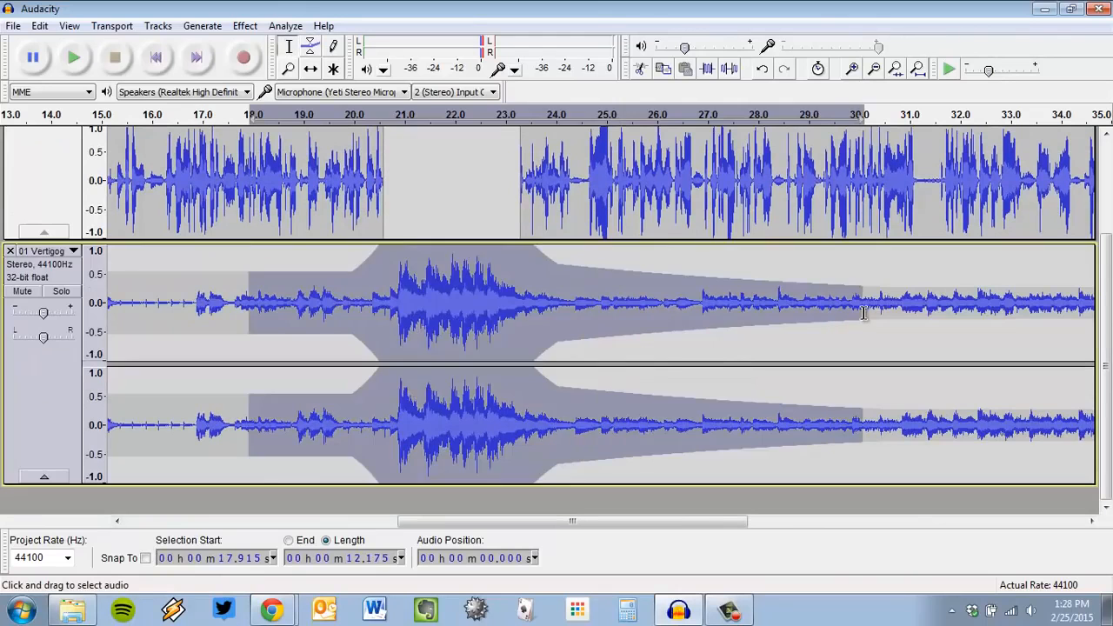
scroll(714, 323, up, 3)
drag(432, 179, 908, 322)
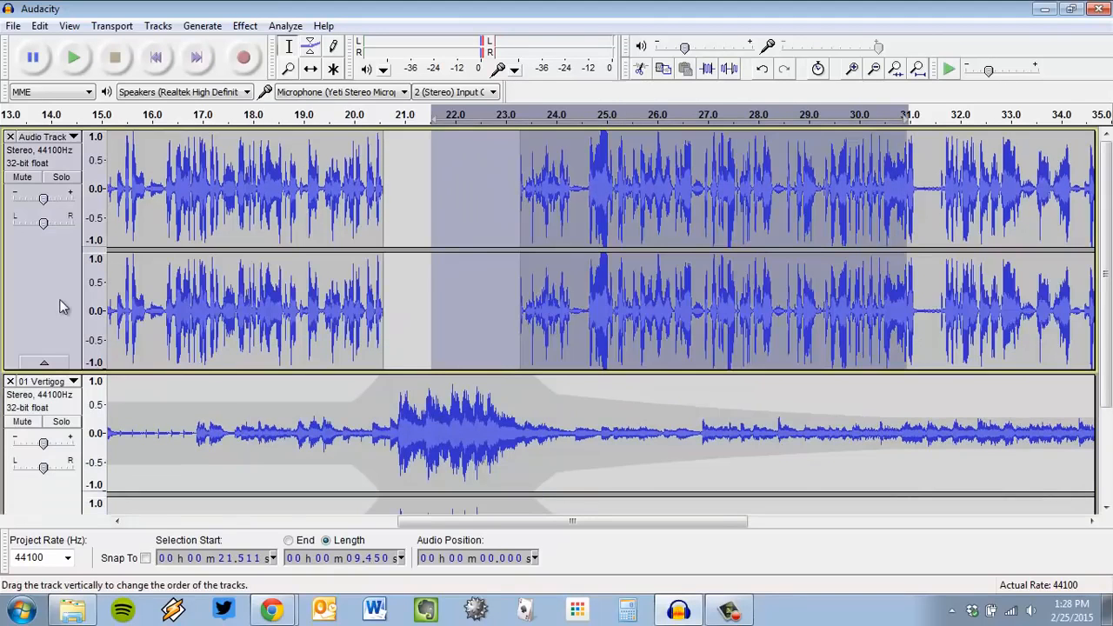
Select the whole narration track and the whole music track in turn, and look through the available effects
click(39, 338)
scroll(39, 337, down, 2)
click(35, 441)
scroll(394, 316, up, 2)
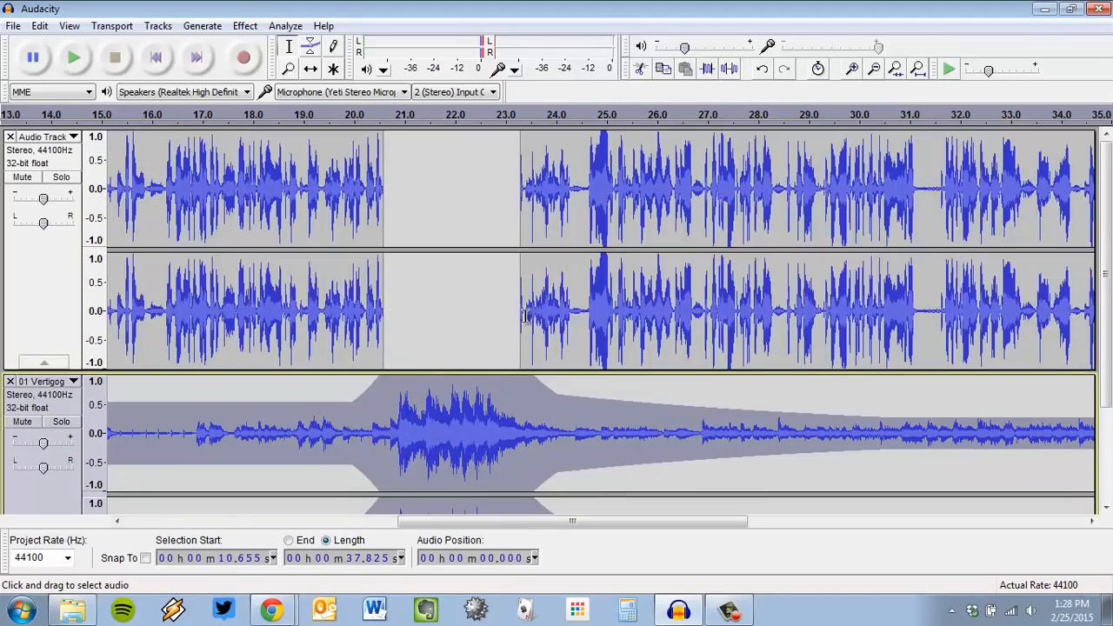
click(244, 25)
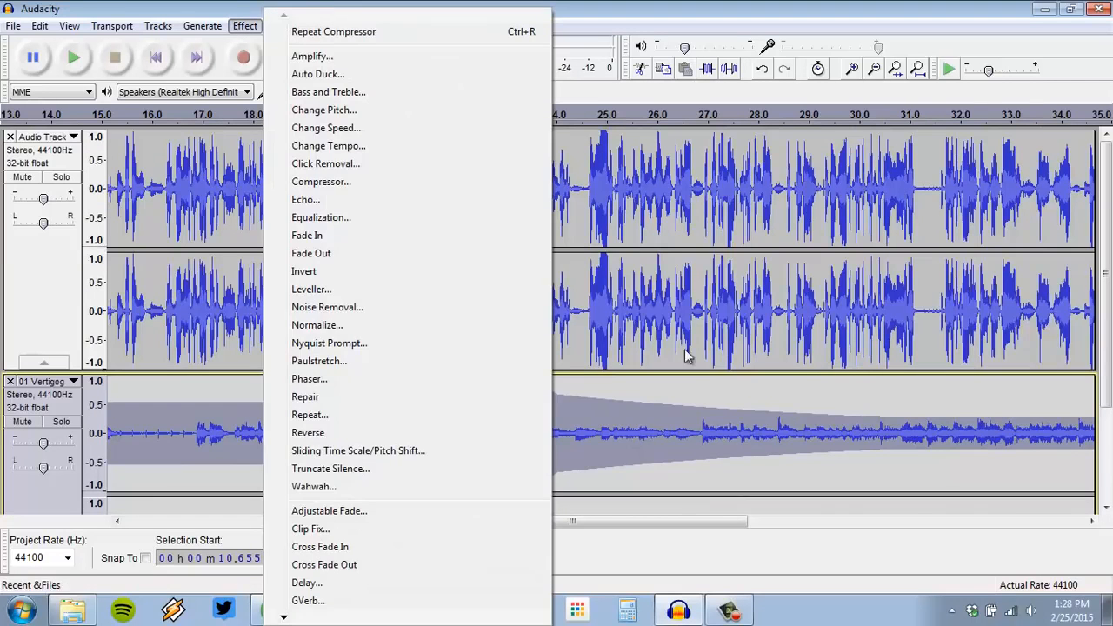
click(736, 440)
Place the cursor at about 29.0 s in the music track
scroll(705, 430, down, 2)
scroll(628, 466, up, 2)
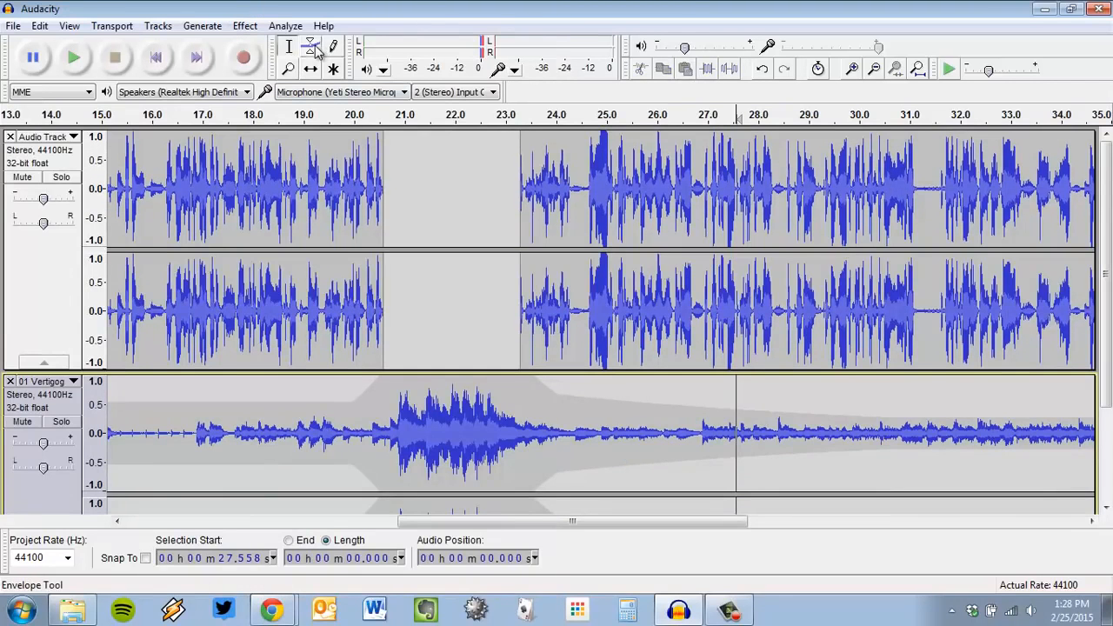
click(809, 438)
scroll(792, 452, down, 2)
scroll(790, 460, up, 2)
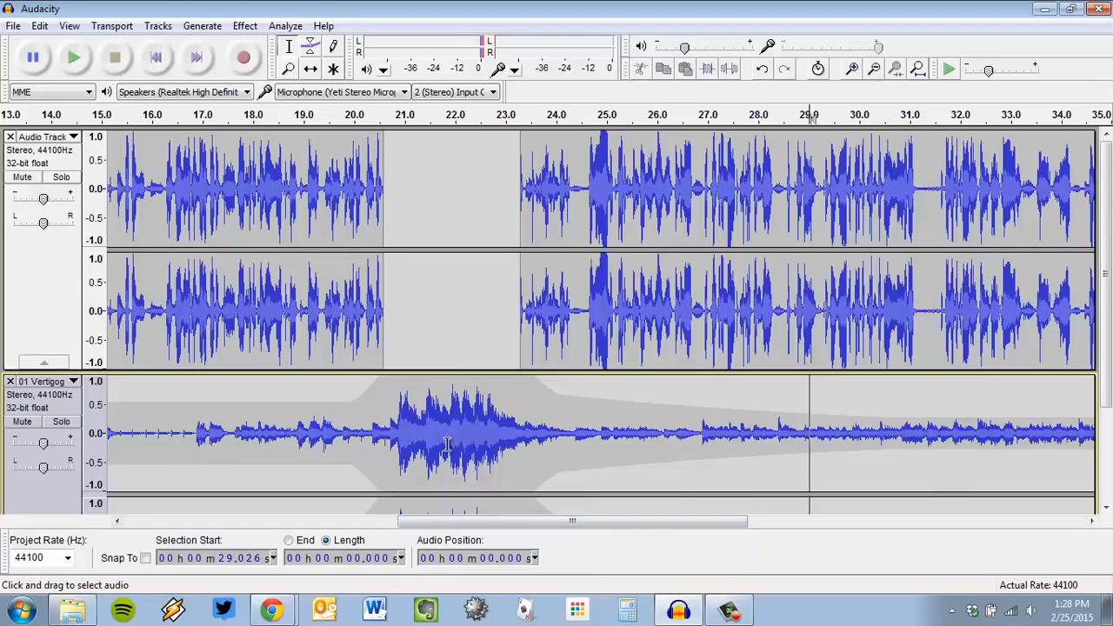
Fit the whole project's length in the window to review both tracks together
scroll(666, 348, down, 3)
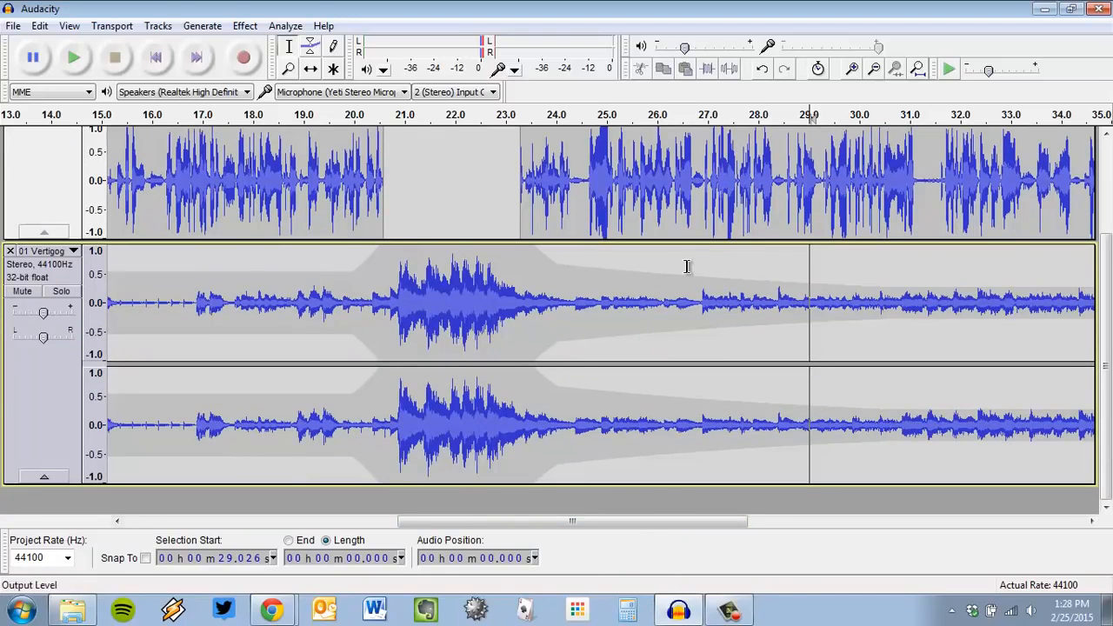
click(71, 26)
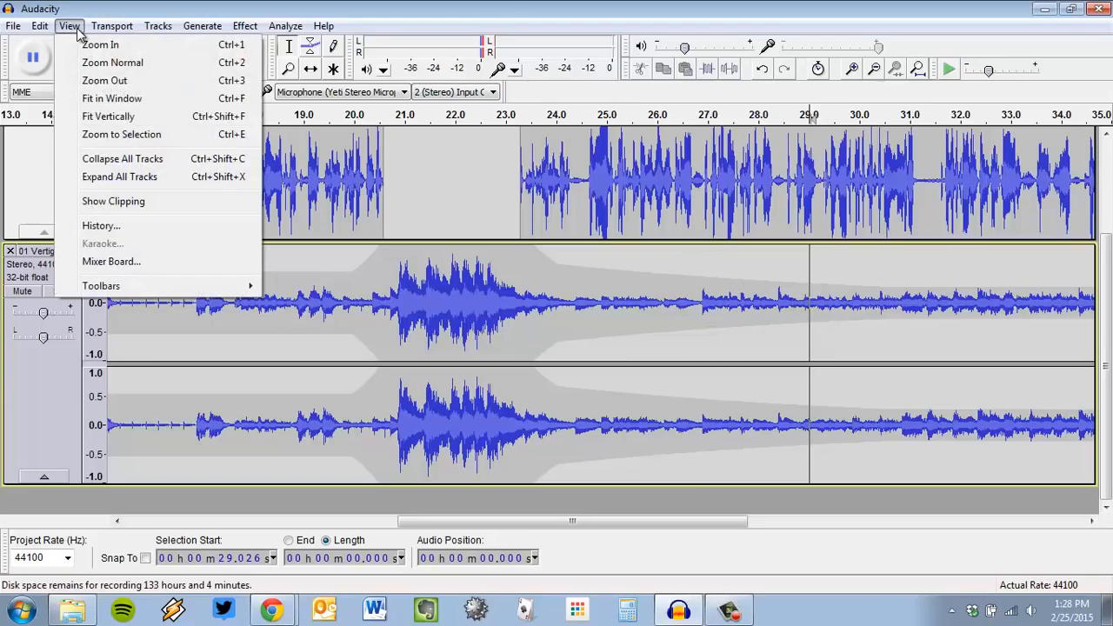
click(136, 100)
scroll(465, 277, down, 2)
scroll(461, 261, up, 2)
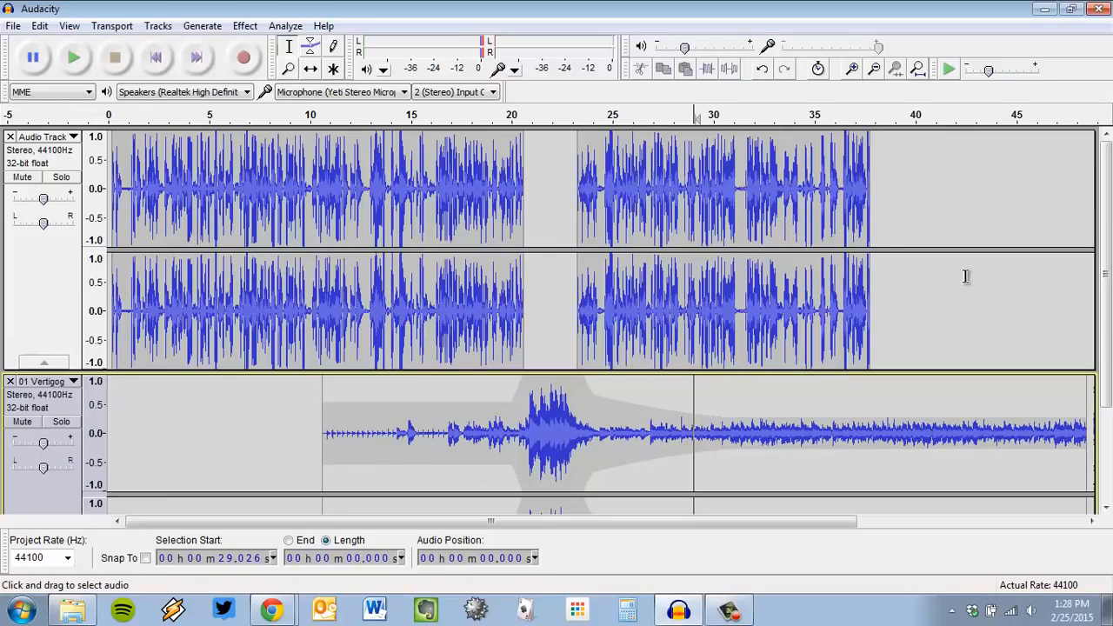
scroll(957, 318, up, 3)
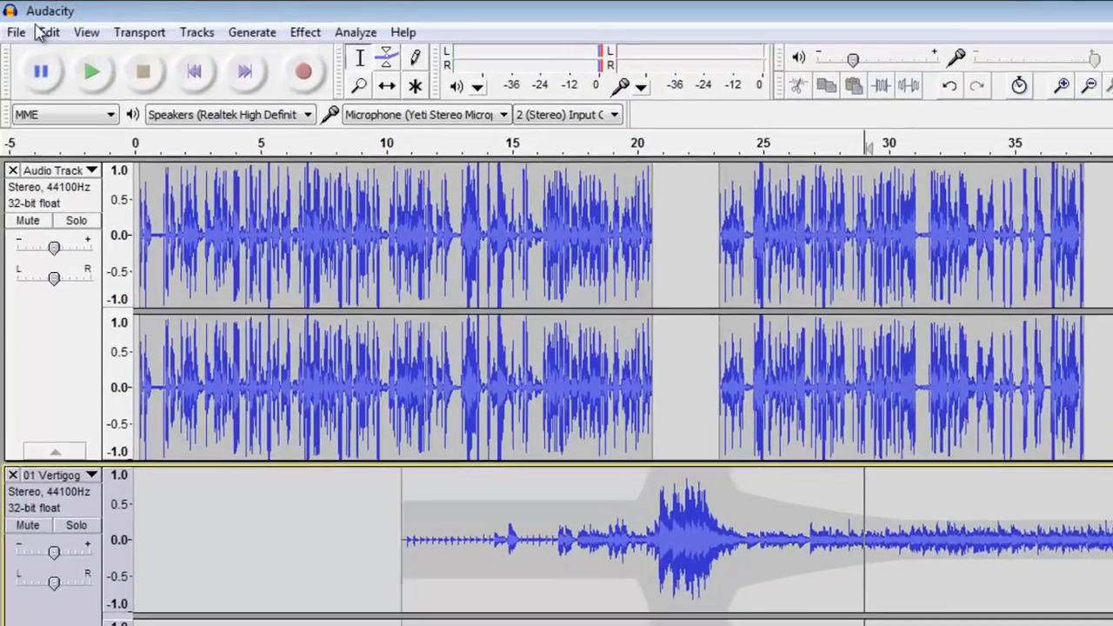
Save the project to the Desktop under the name "test for video"
click(16, 32)
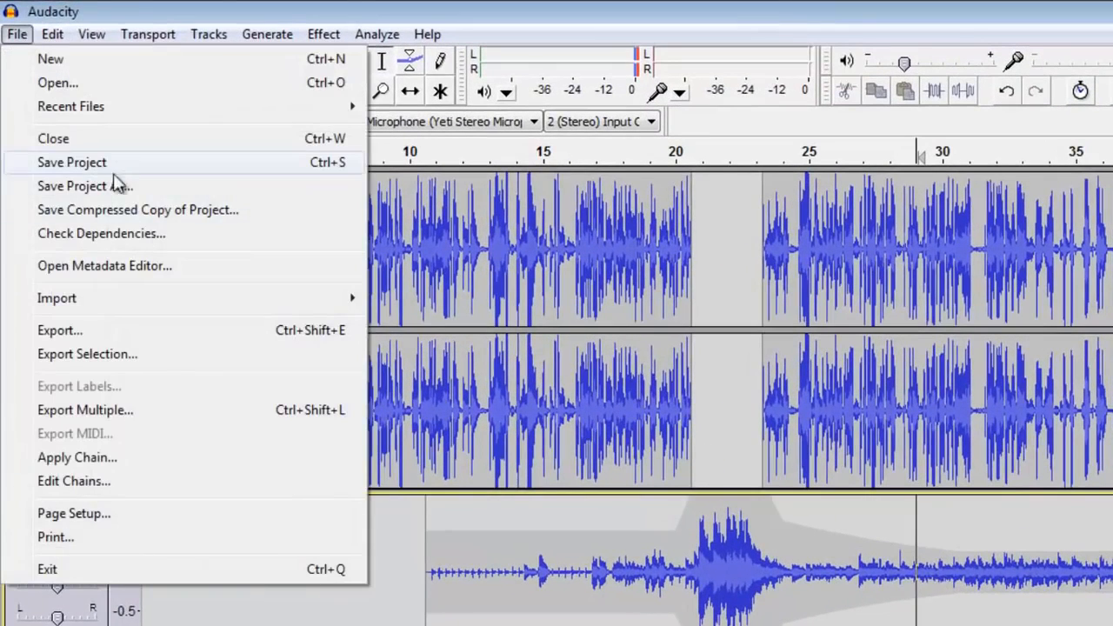
click(105, 188)
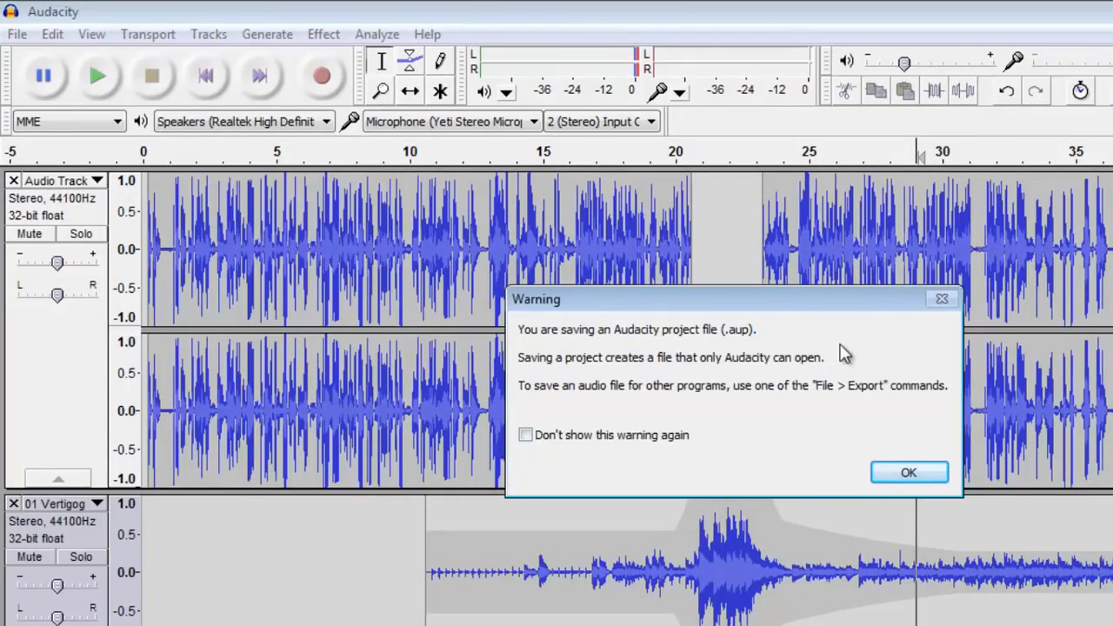
click(893, 479)
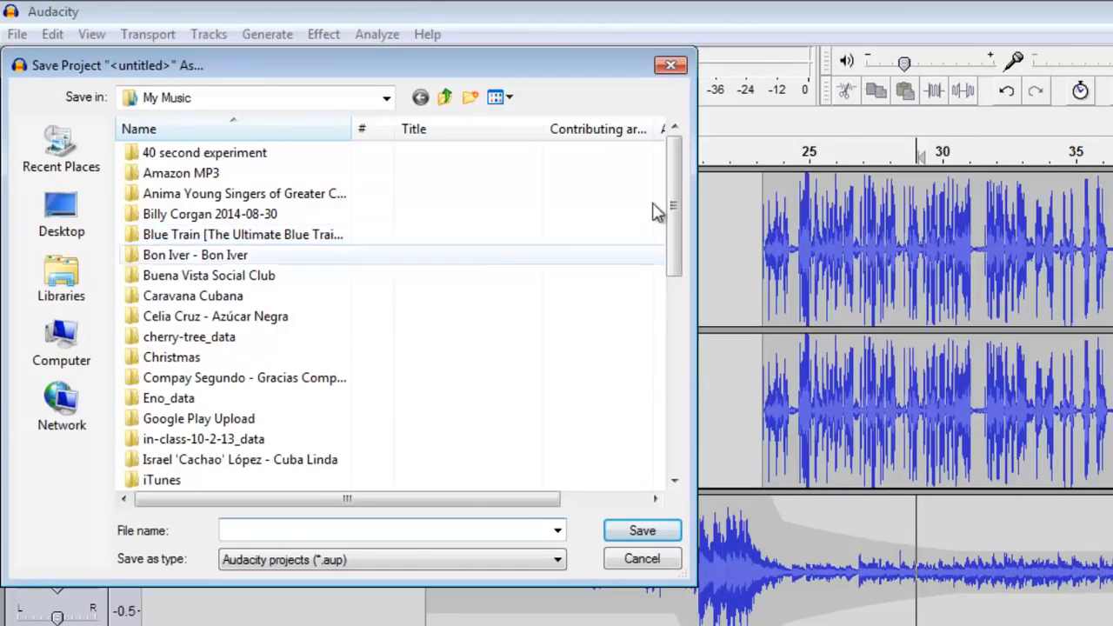
click(60, 224)
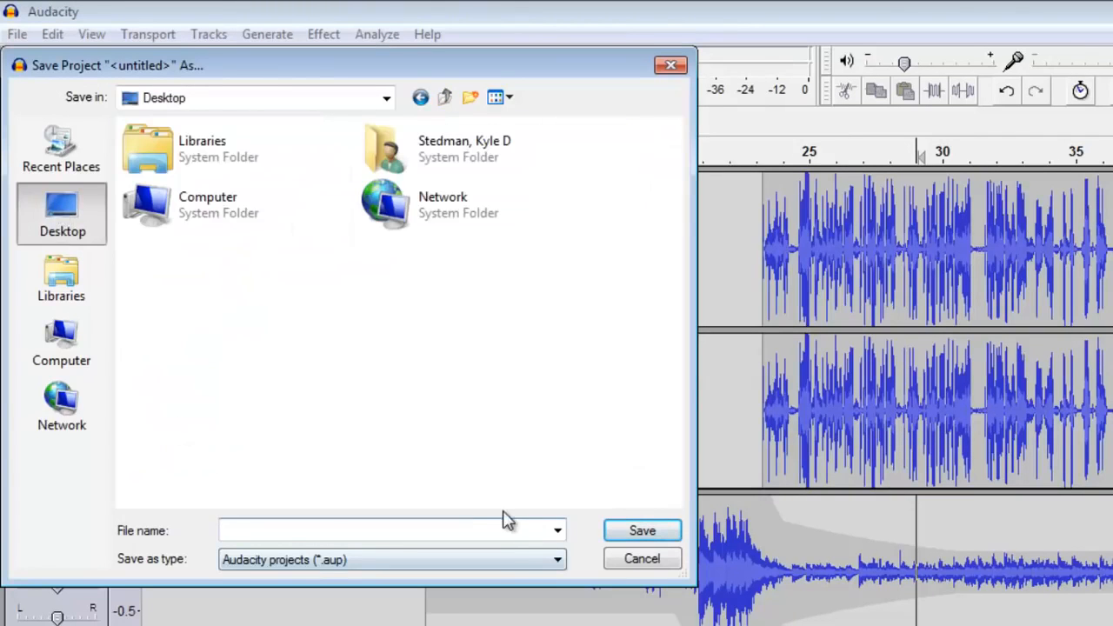
text(test for video)
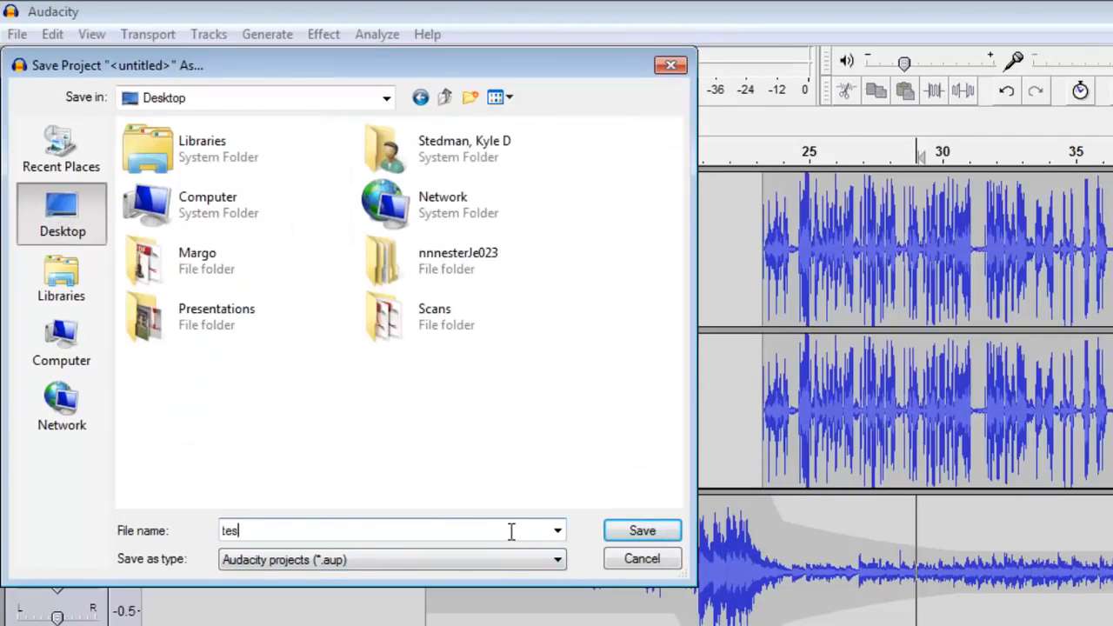
key(Return)
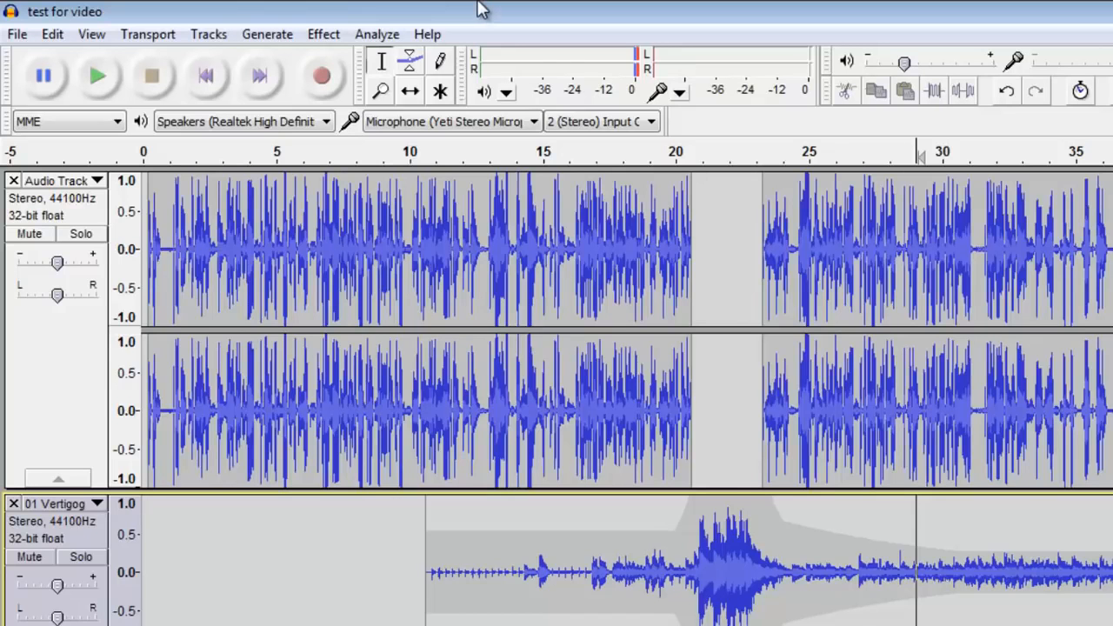
Start exporting the whole mix, choosing MP3 Files as the format and the Desktop as the destination
click(16, 34)
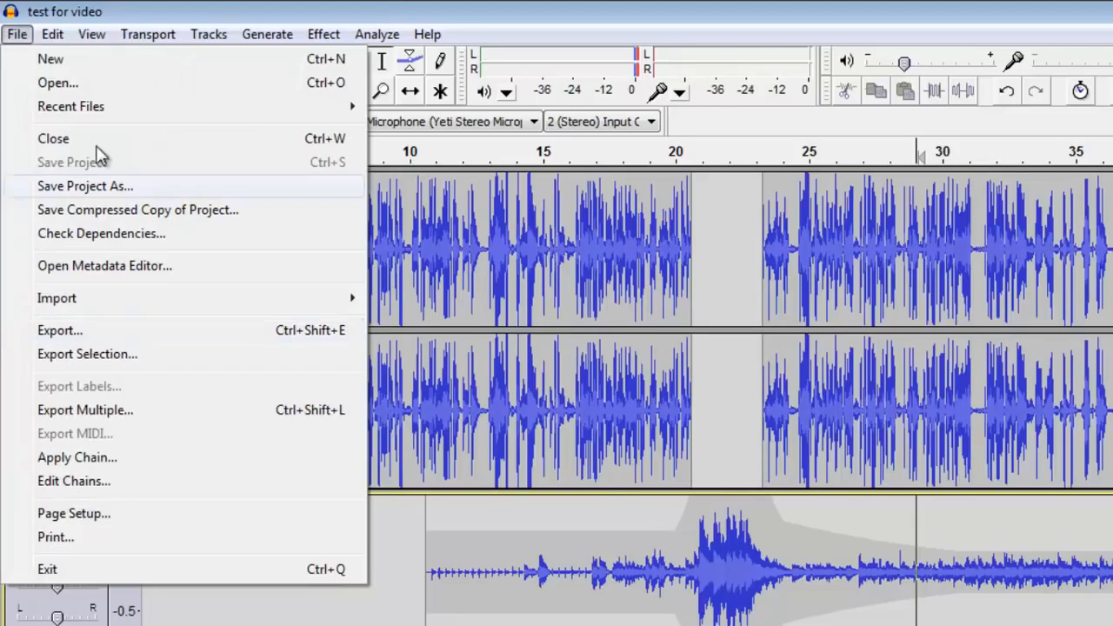
click(160, 335)
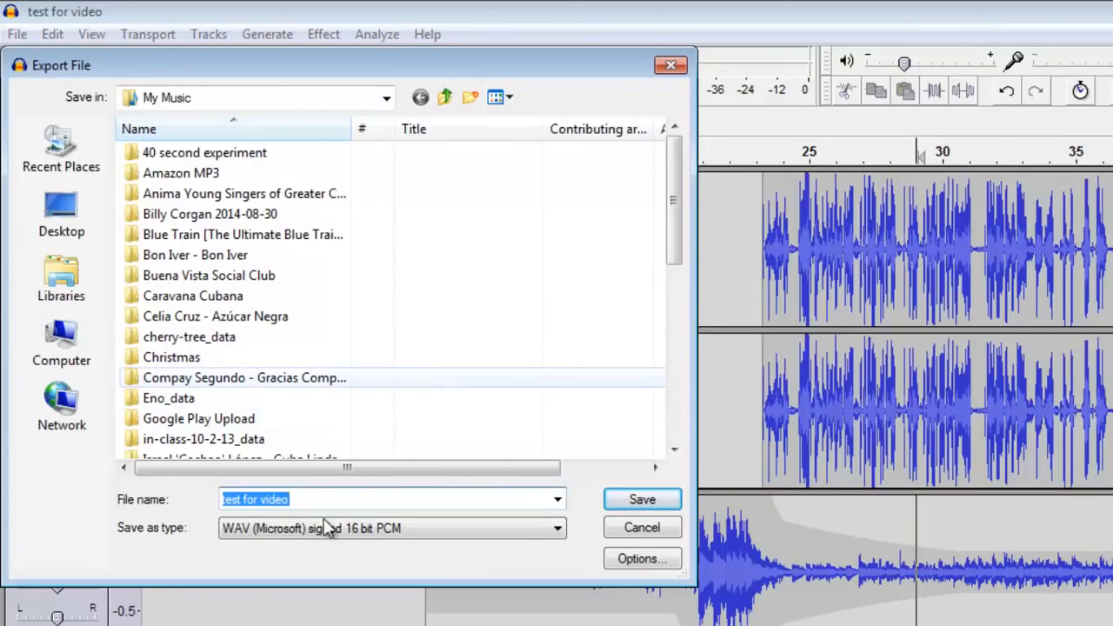
click(555, 530)
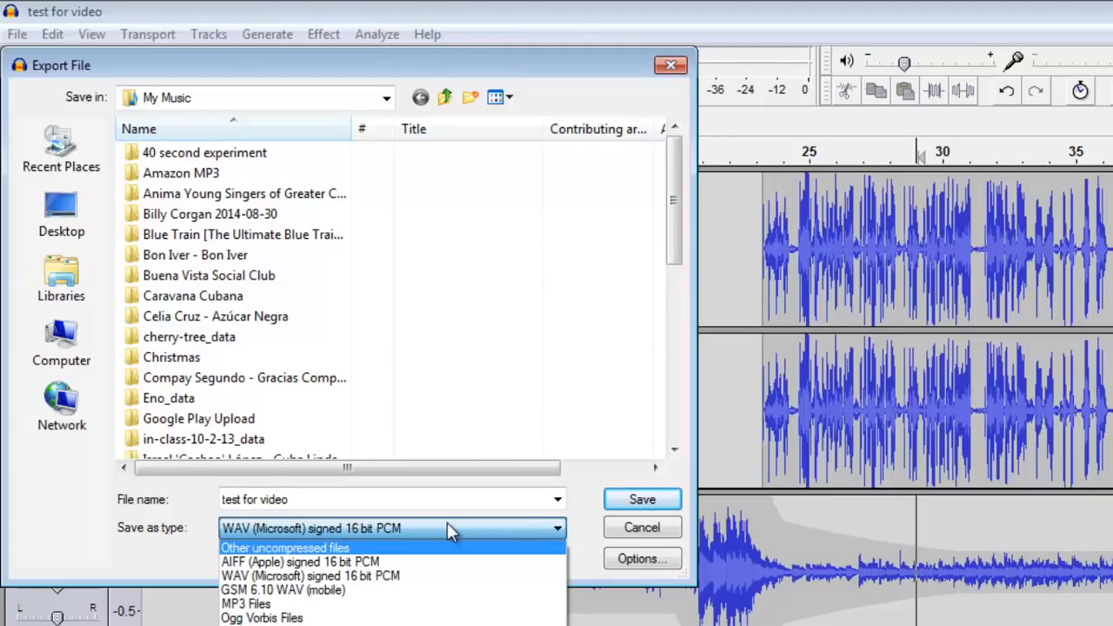
click(348, 617)
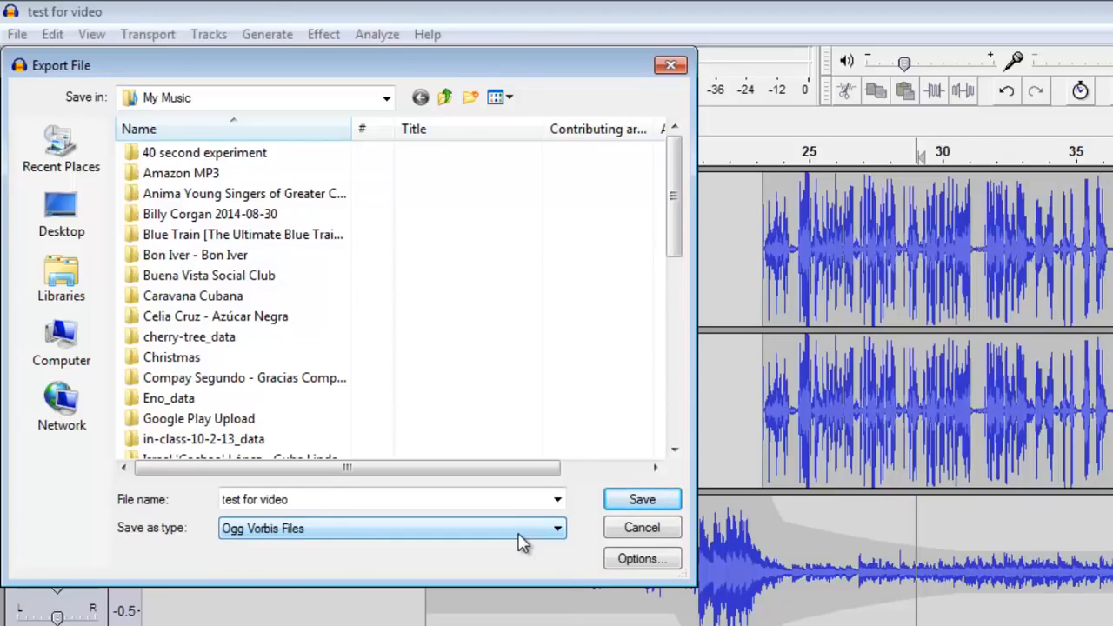
click(522, 541)
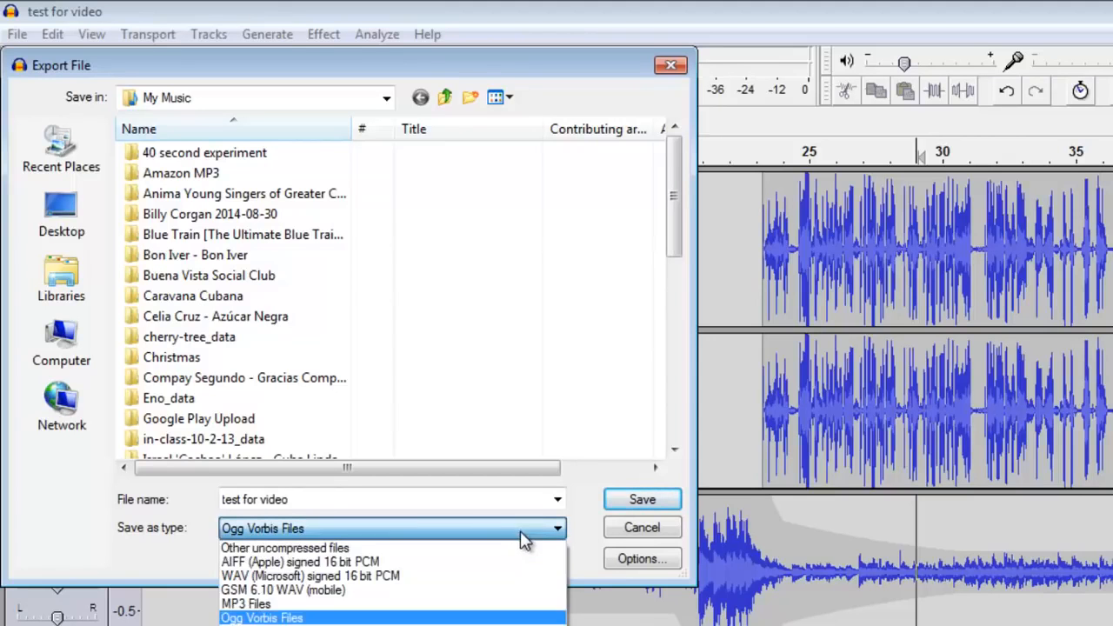
click(291, 605)
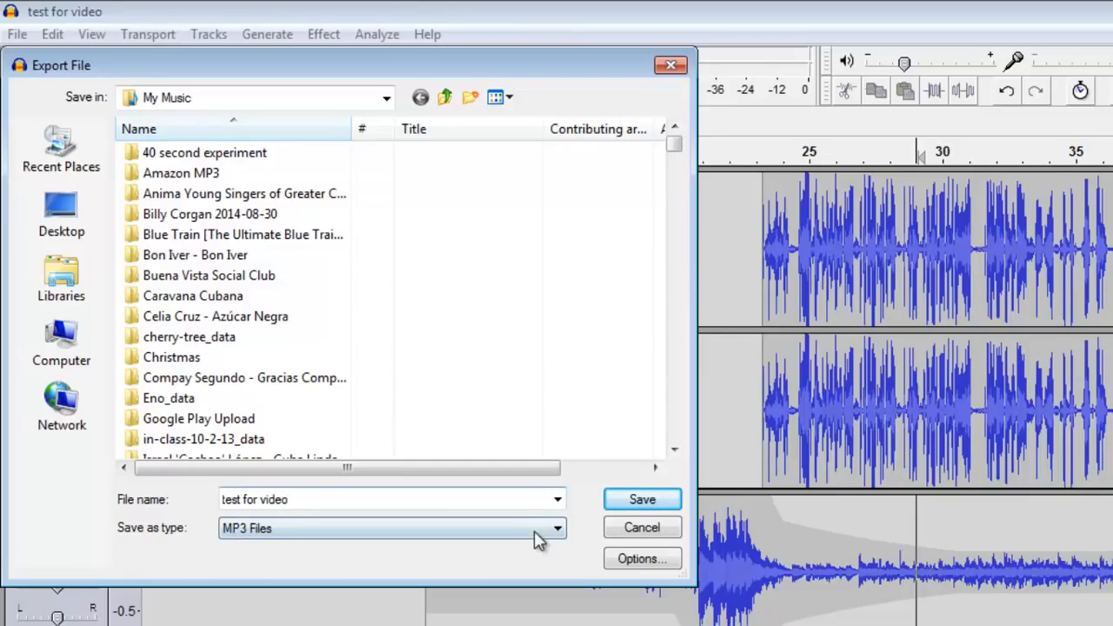
click(460, 529)
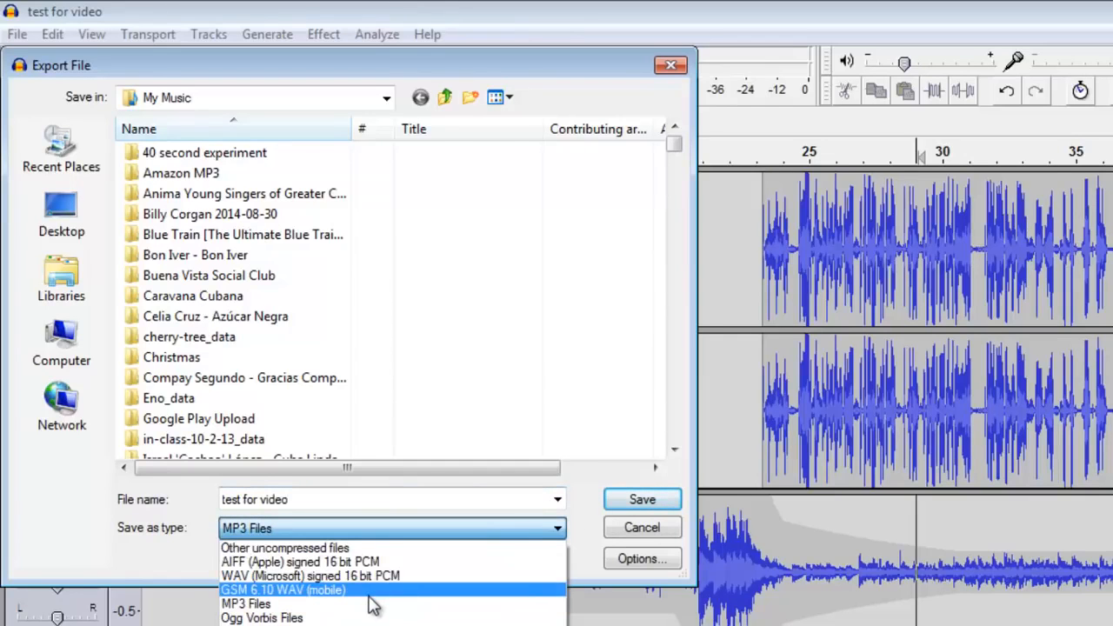
click(324, 602)
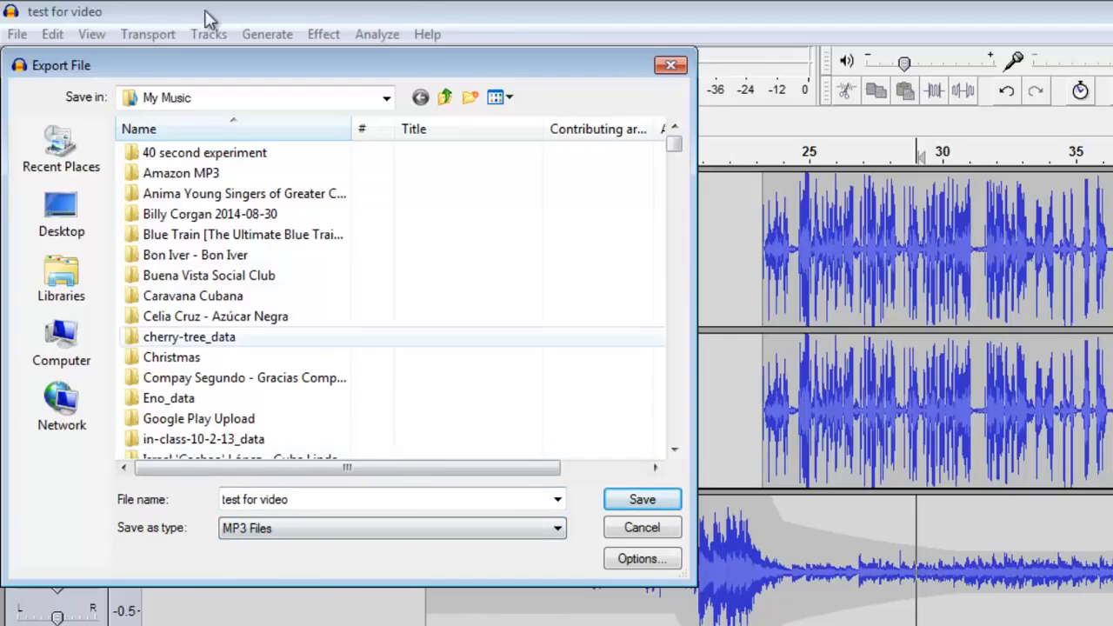
click(91, 202)
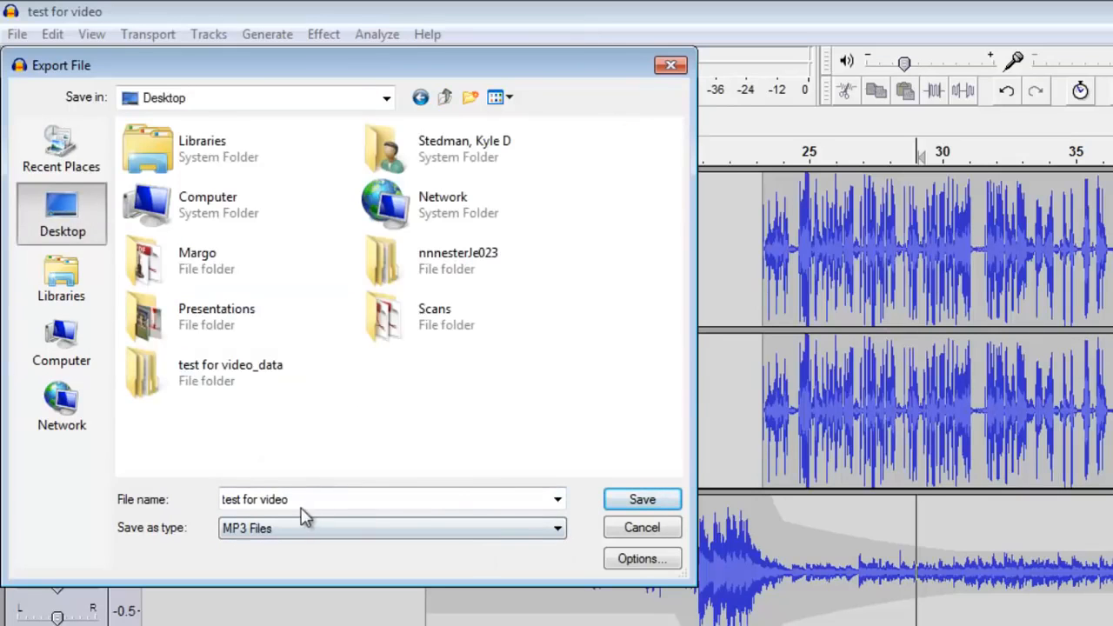
Set the constant bit rate MP3 quality to 320 kbps, and save the export, accepting the mixdown to two stereo channels
click(637, 560)
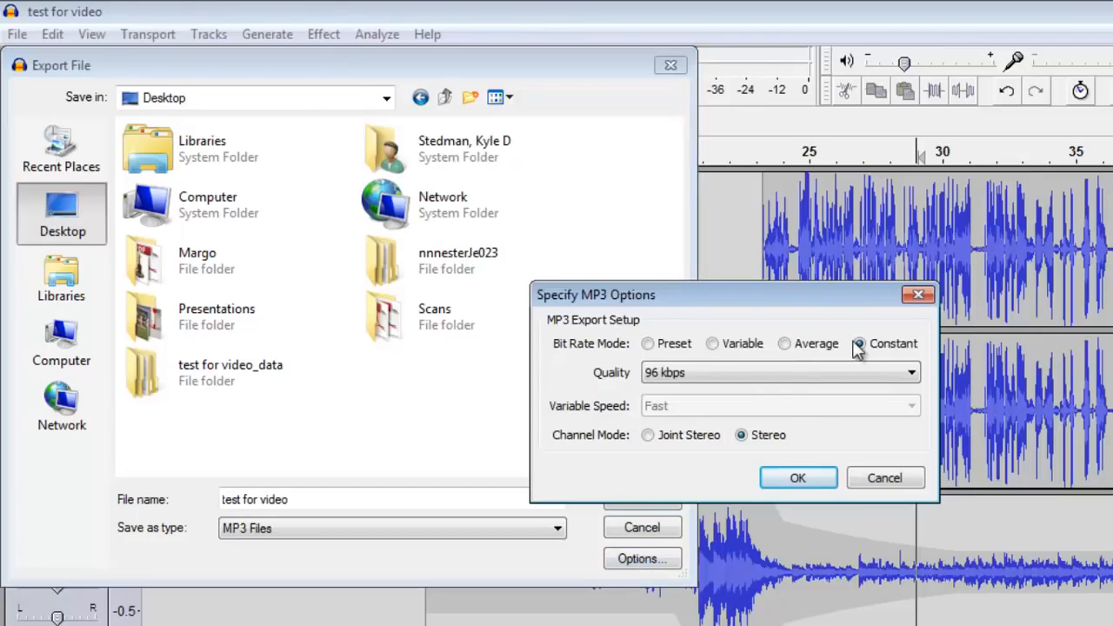
click(760, 371)
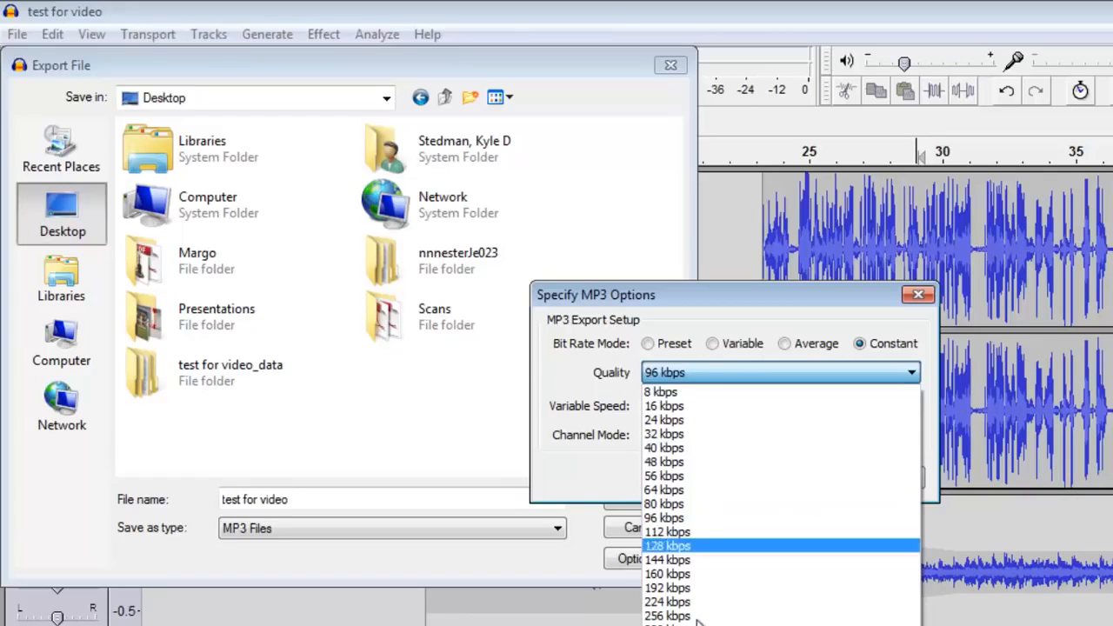
click(696, 623)
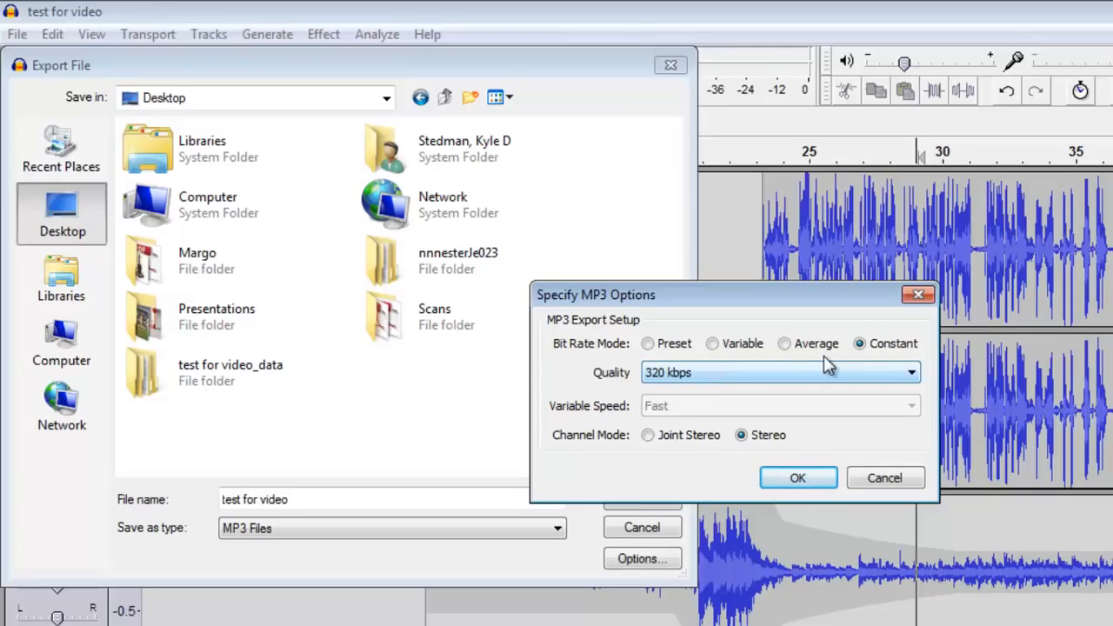
click(790, 478)
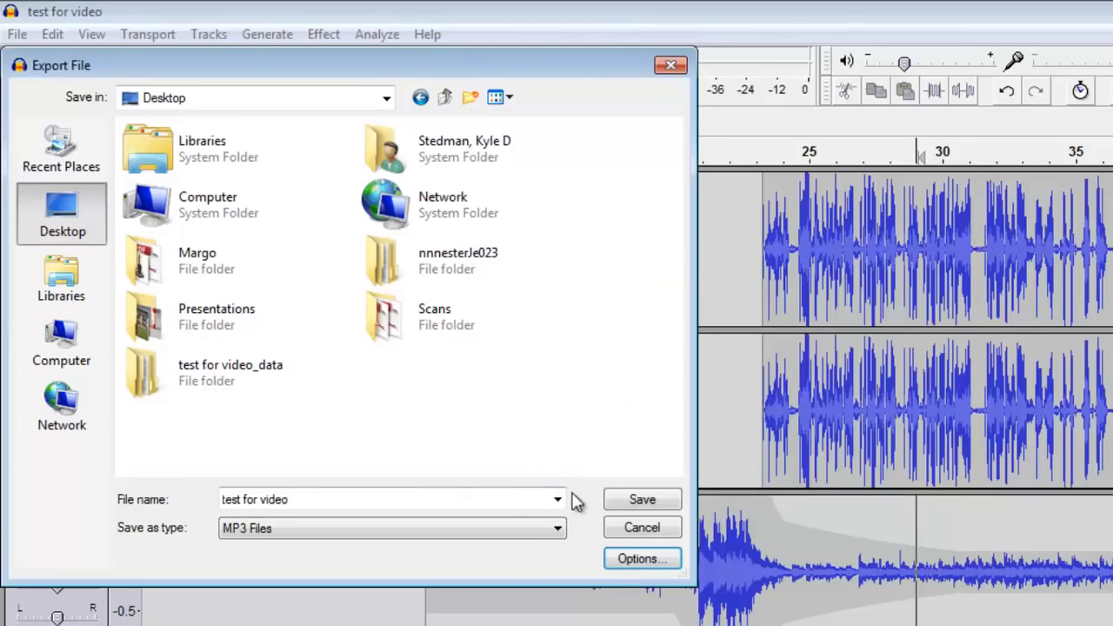
click(641, 501)
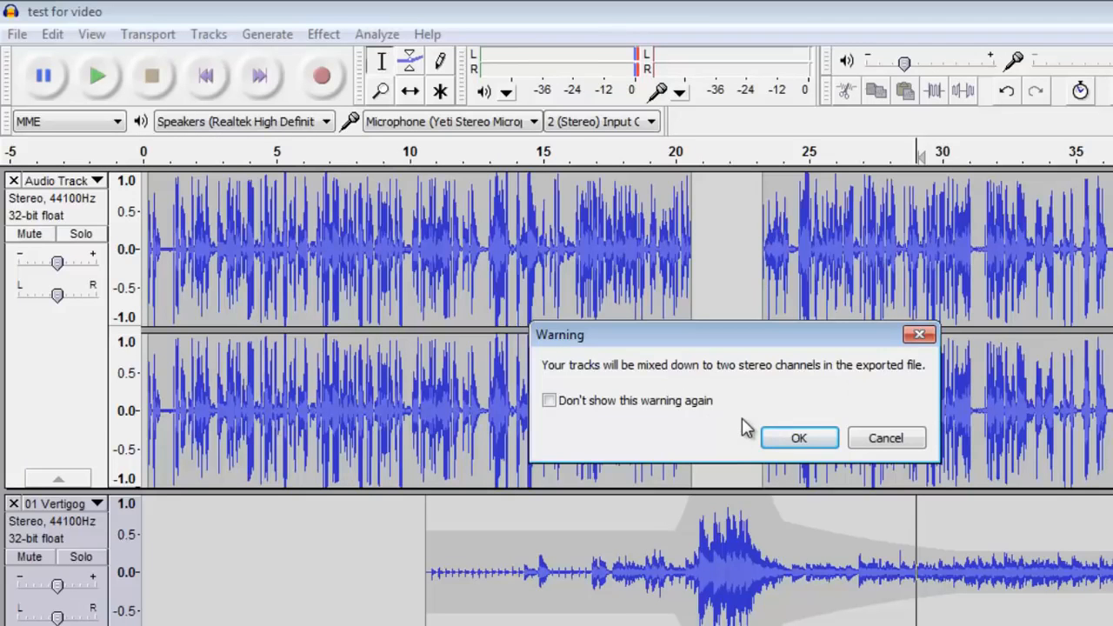
click(799, 438)
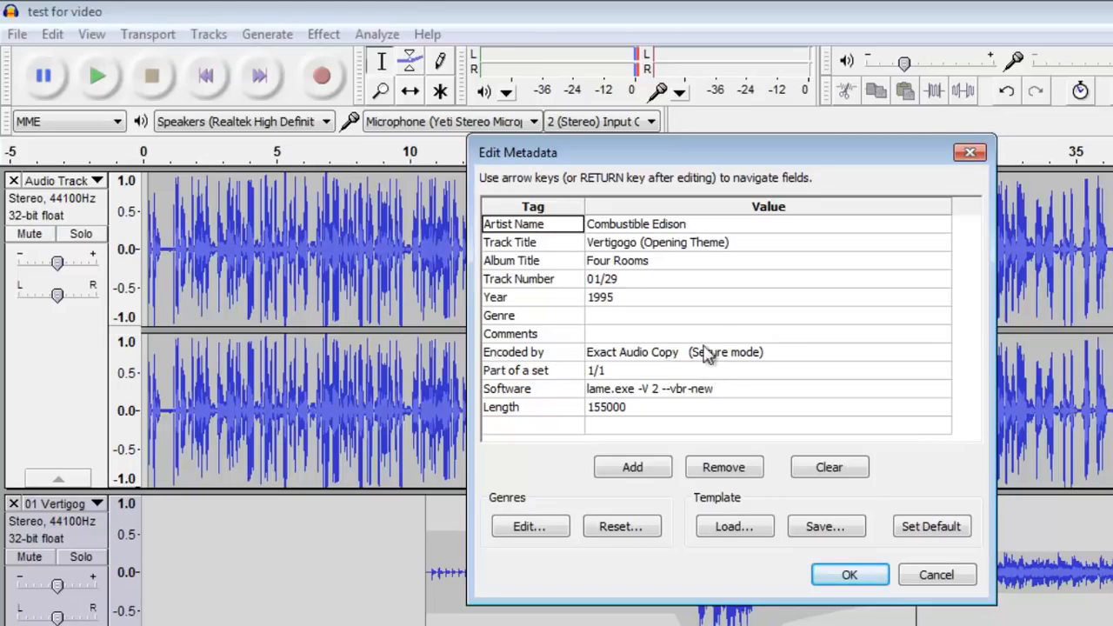
Clear all the existing metadata, and fill in the artist's name and the track title "Test for Video"
click(637, 225)
click(644, 244)
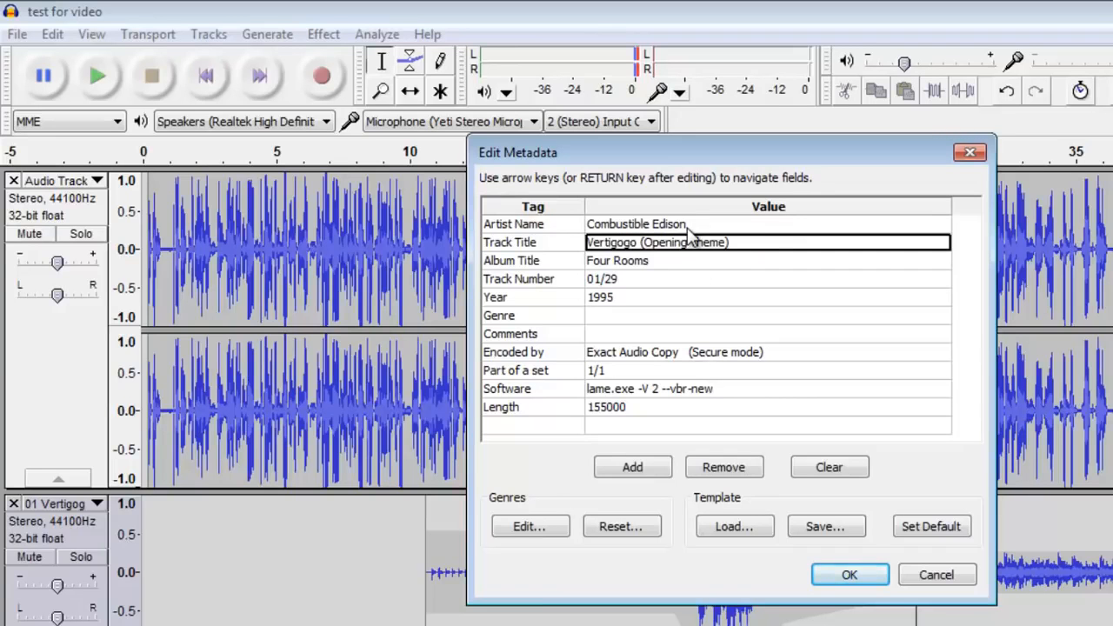
click(822, 474)
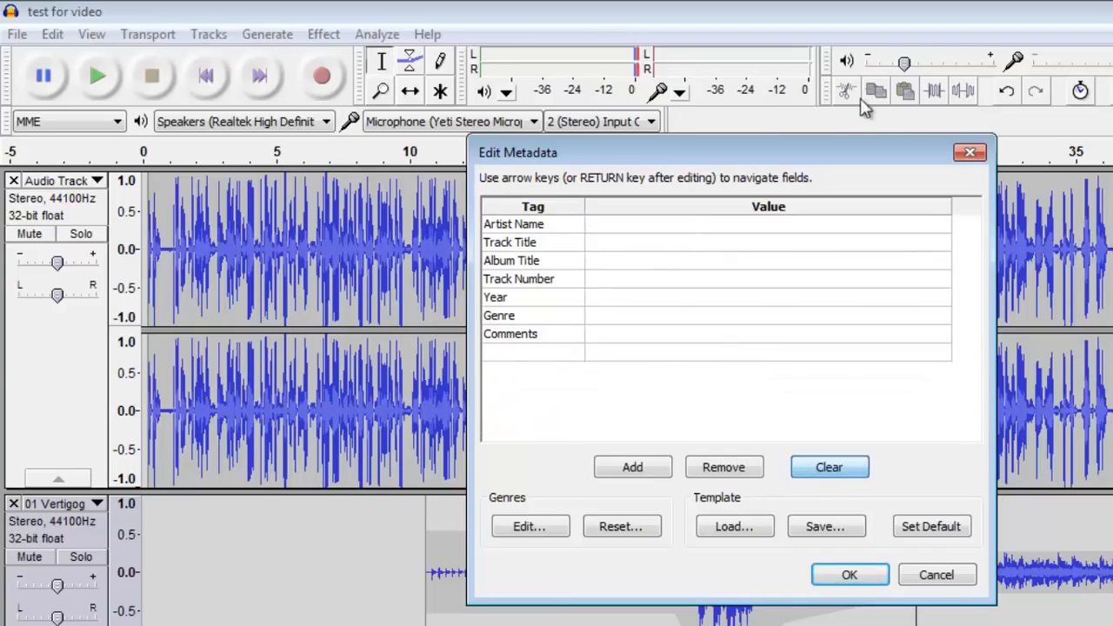
click(741, 228)
text(Kyle Stedman)
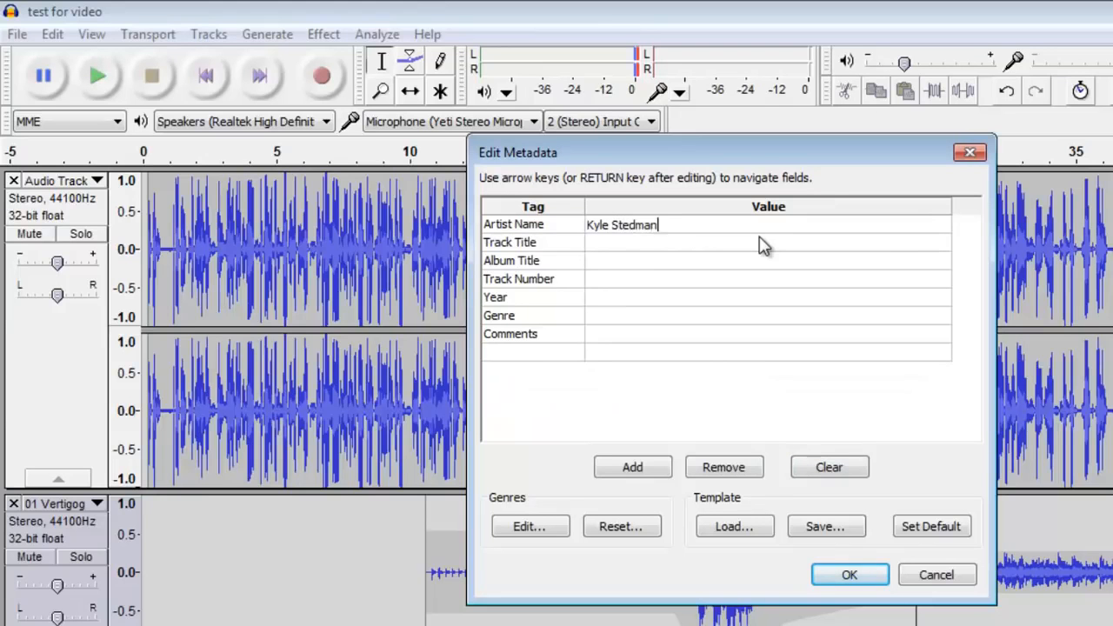
click(762, 243)
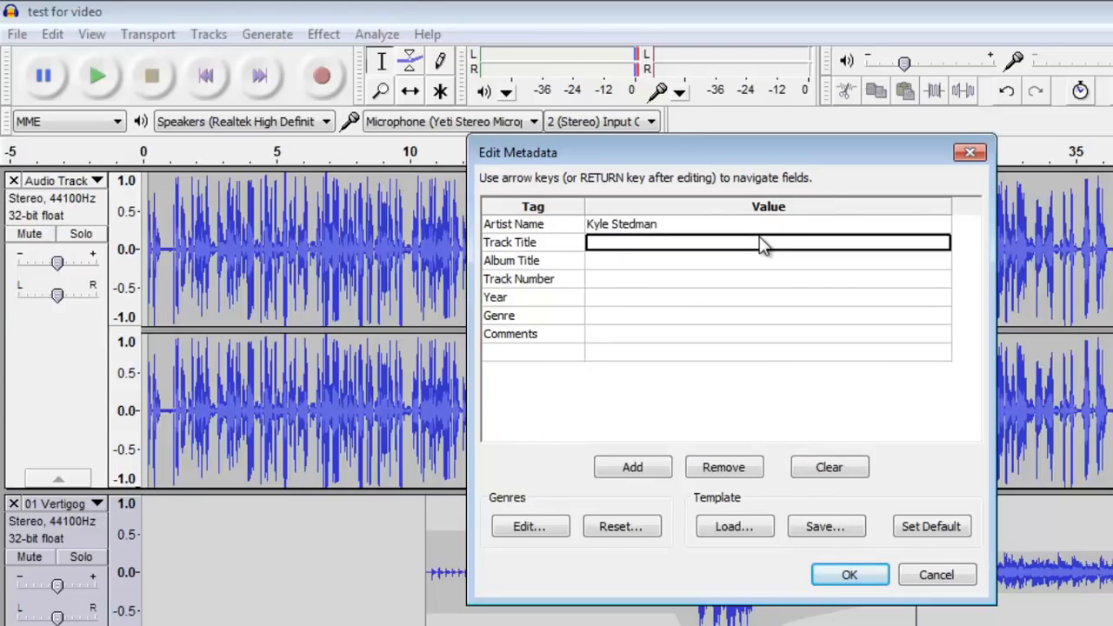
text(Test for Video)
key(Return)
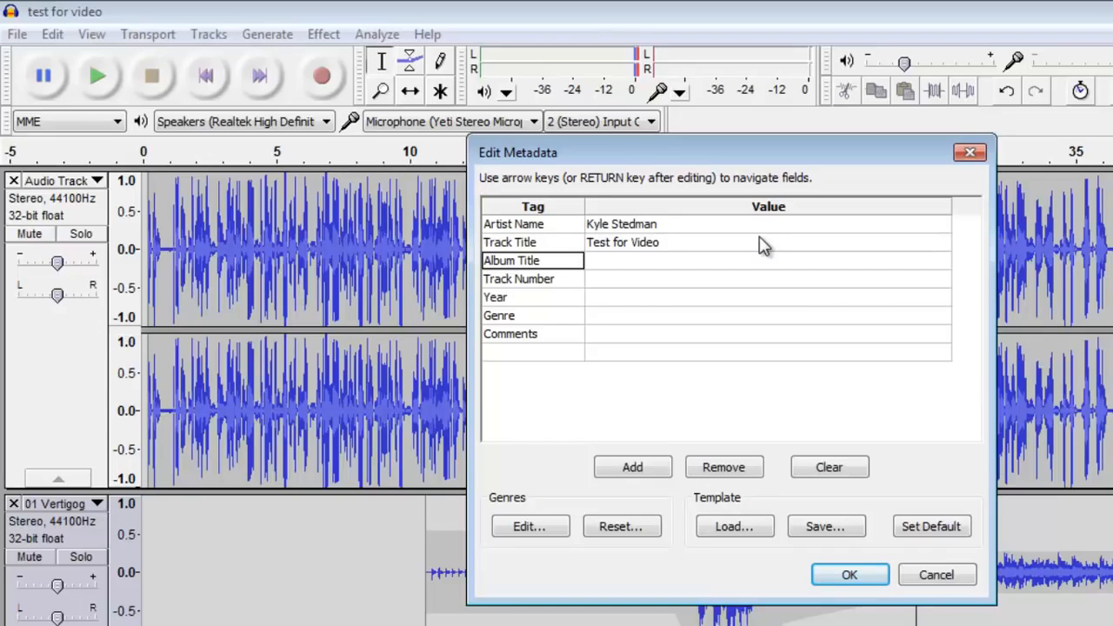
Set the metadata year to 2015 and the genre to "Audio Testing", and run the export
click(717, 300)
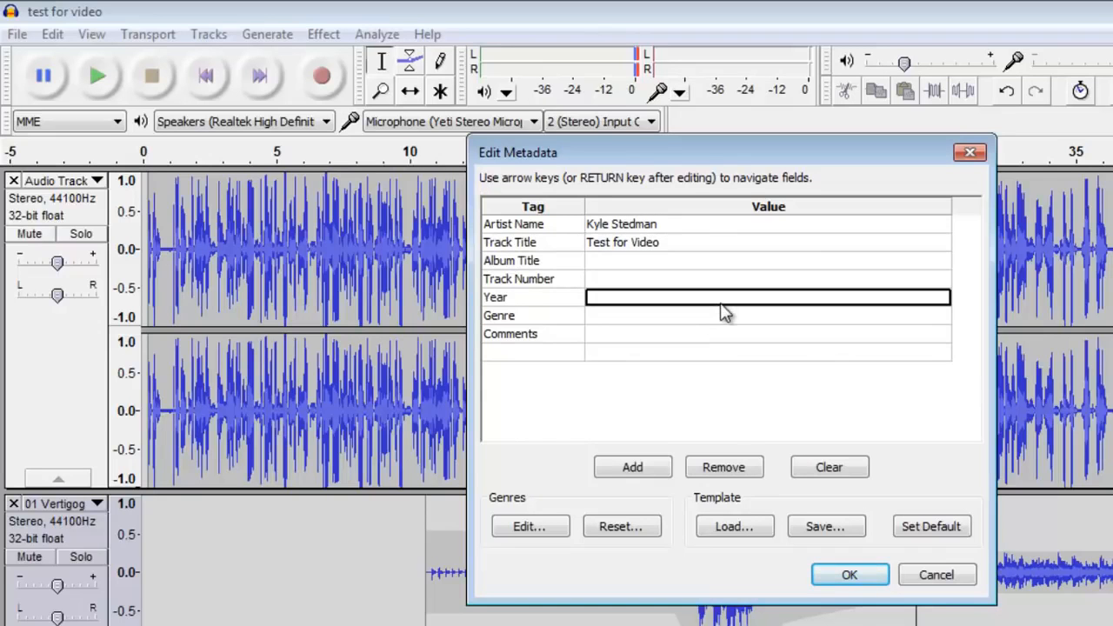
text(2015)
key(Return)
click(719, 319)
text(Audio)
key(BackSpace)
key(BackSpace)
key(BackSpace)
key(BackSpace)
key(BackSpace)
text(Audio Testing)
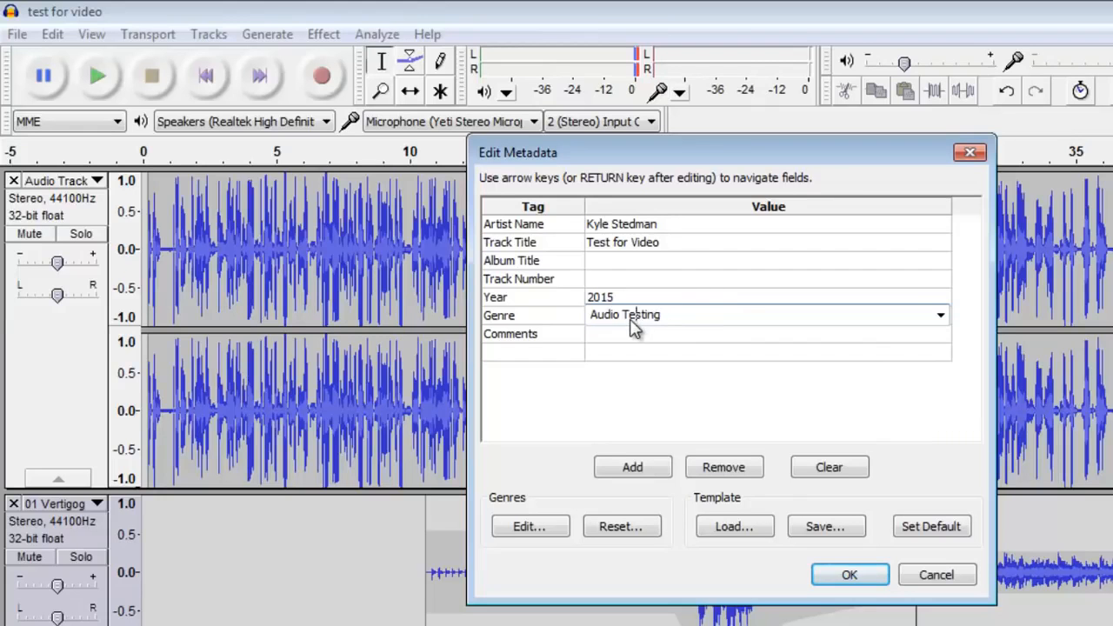
key(Return)
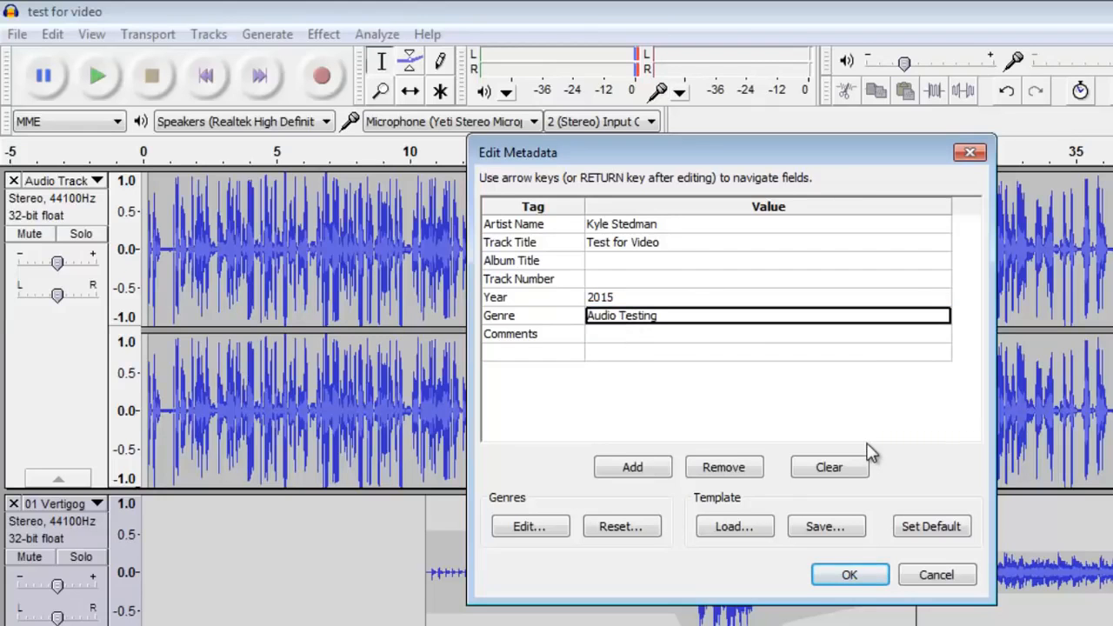
click(847, 575)
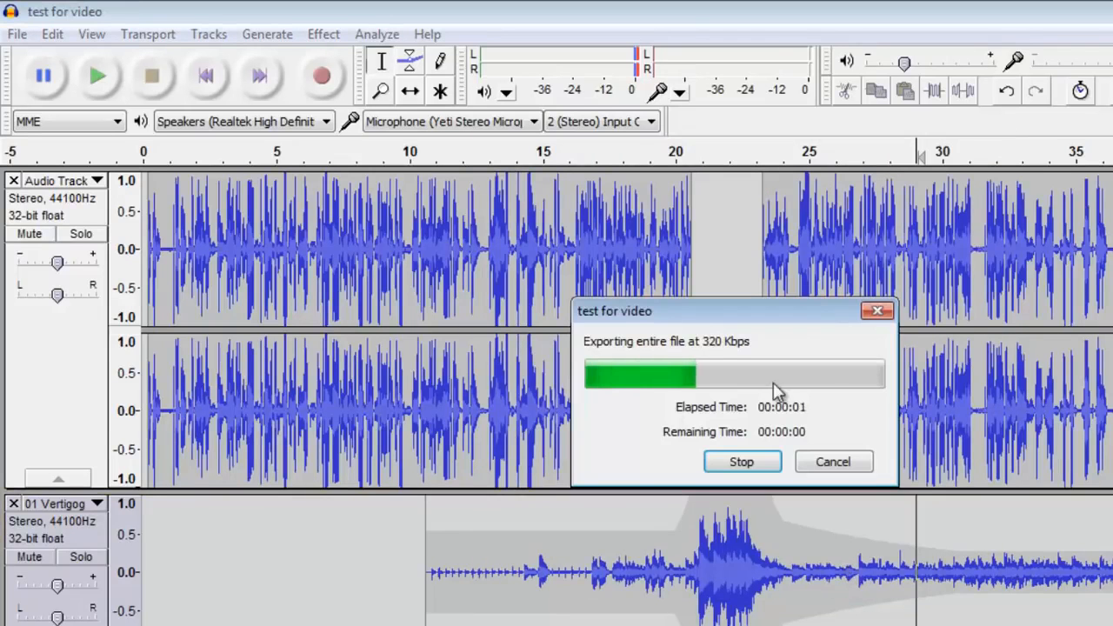